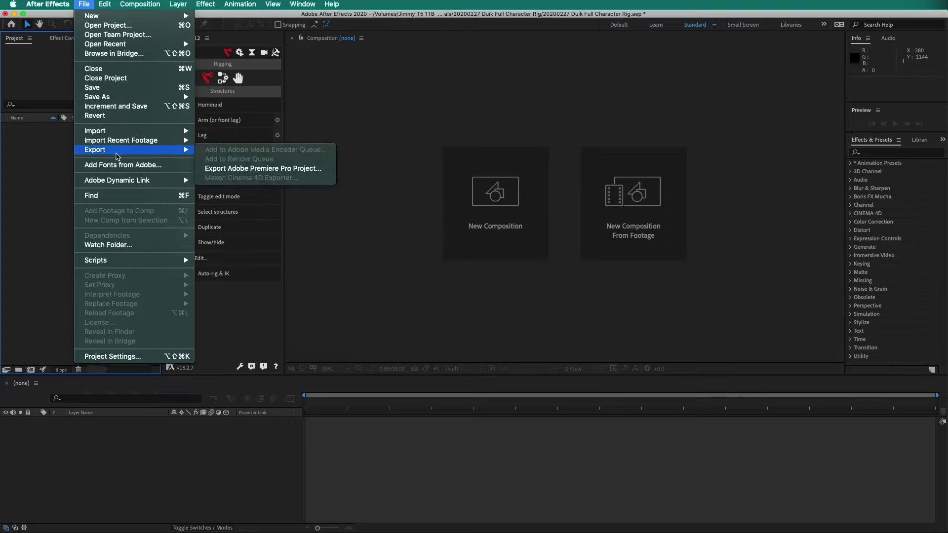
# Step: Import Green Person.ai as Composition - Retain Layer Sizes and open the Green Person composition
pyautogui.moveTo(117, 139)
pyautogui.click(218, 132)
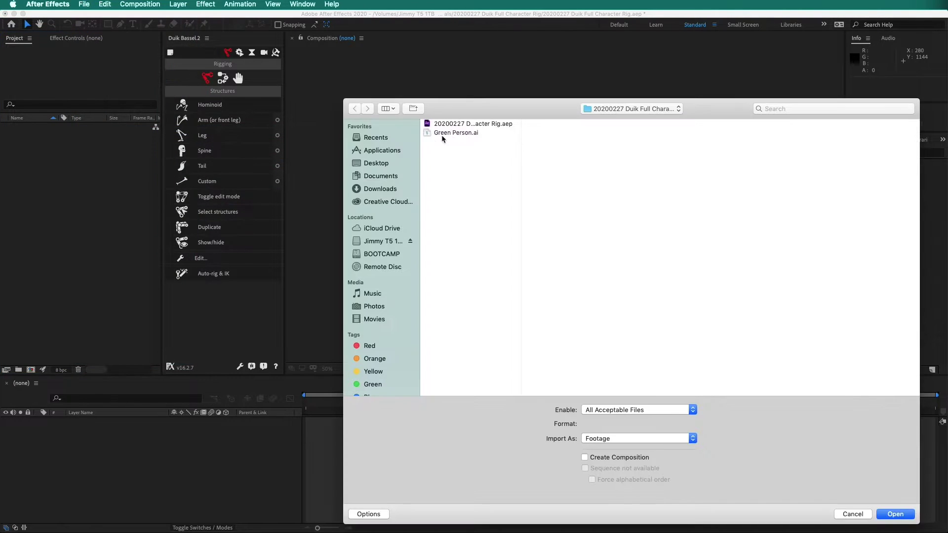
pyautogui.click(442, 134)
pyautogui.click(694, 439)
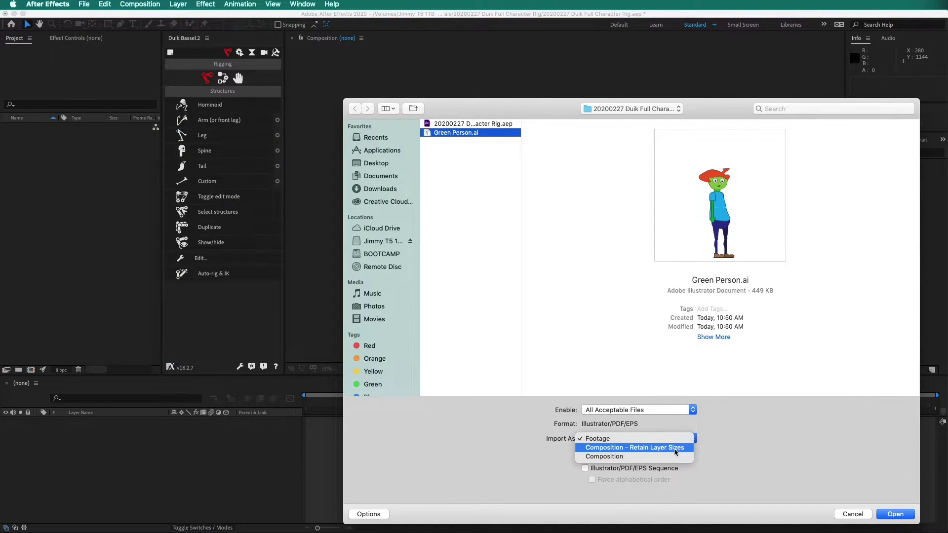
pyautogui.click(674, 448)
pyautogui.click(895, 514)
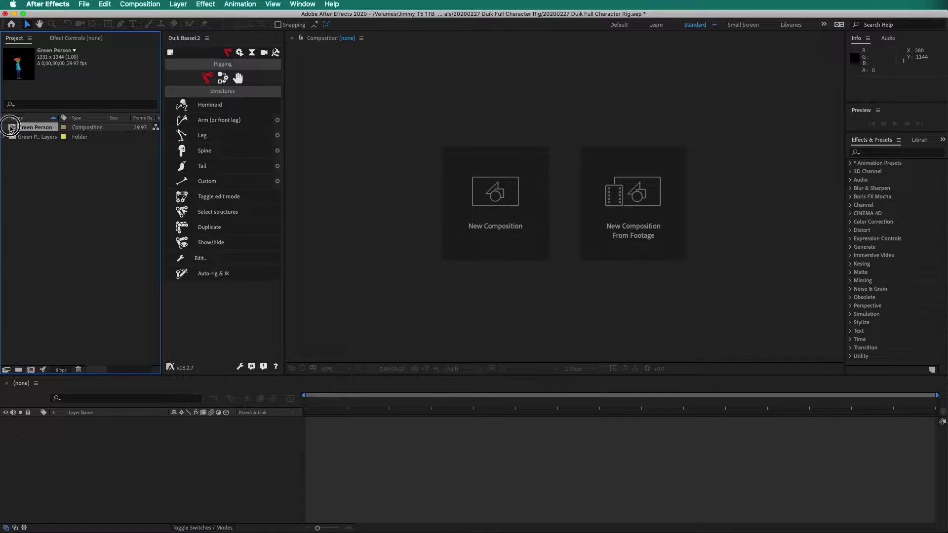
pyautogui.doubleClick(10, 127)
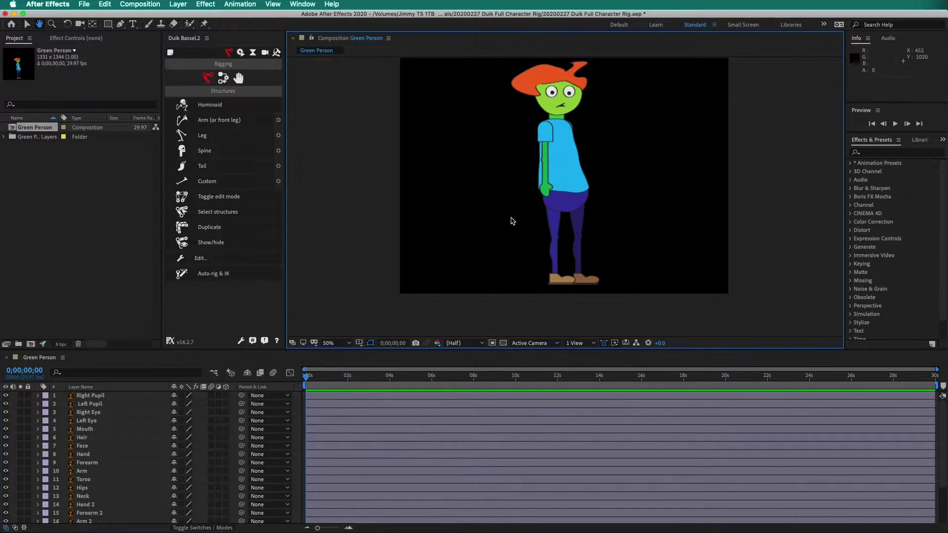
# Step: Pre-compose the layers from Right Pupil through Face as Head, check its contents and return to the Green Person composition
pyautogui.press('v')
pyautogui.click(5, 412)
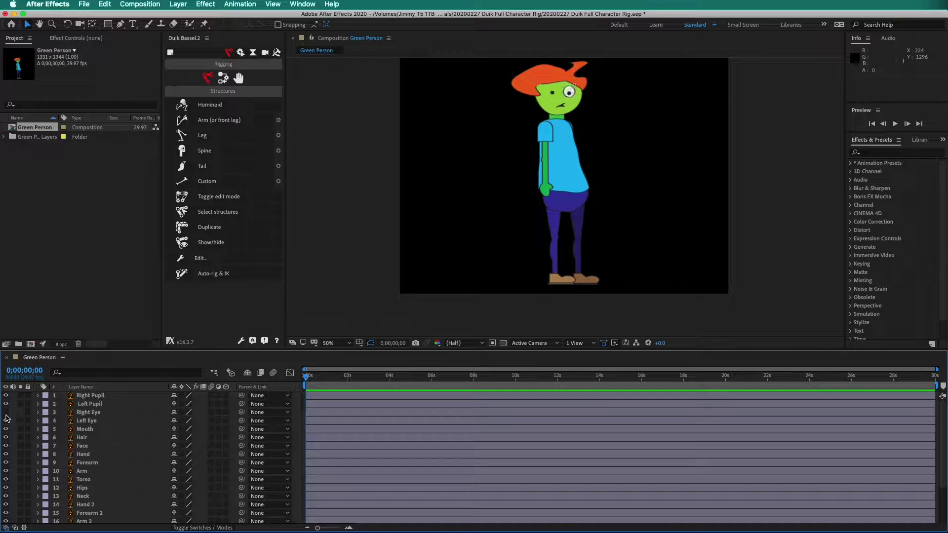
pyautogui.click(96, 447)
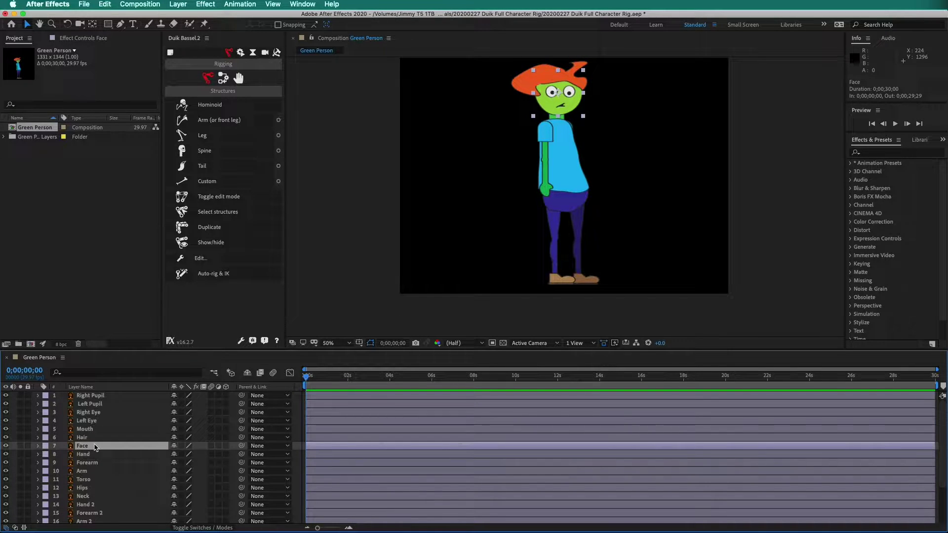
pyautogui.keyDown('shift'); pyautogui.click(94, 405); pyautogui.keyUp('shift')
pyautogui.keyDown('shift'); pyautogui.click(85, 396); pyautogui.keyUp('shift')
pyautogui.rightClick(84, 396)
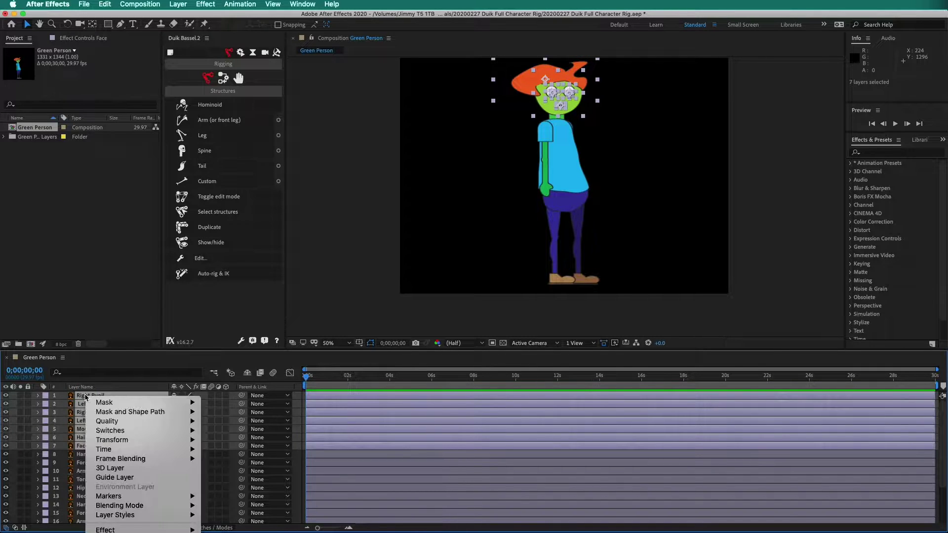
pyautogui.click(118, 532)
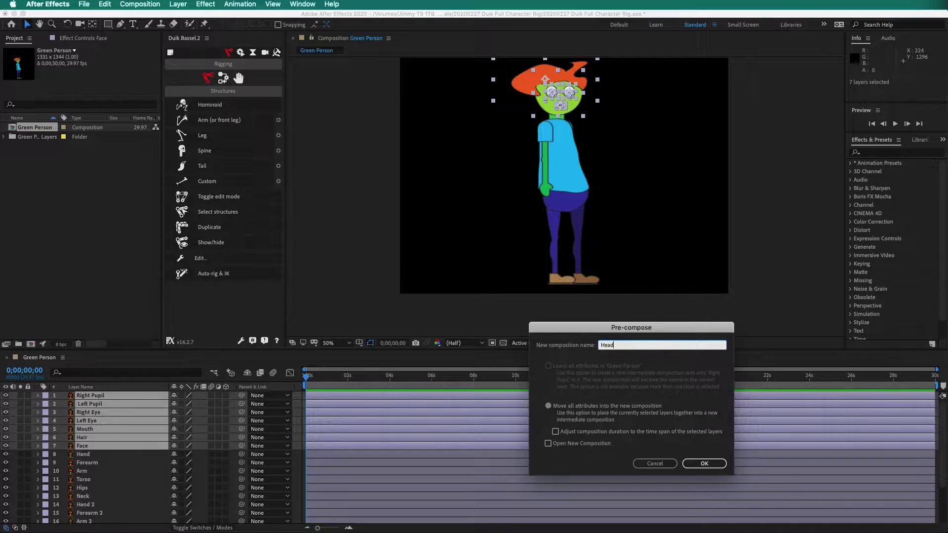
pyautogui.press('Return')
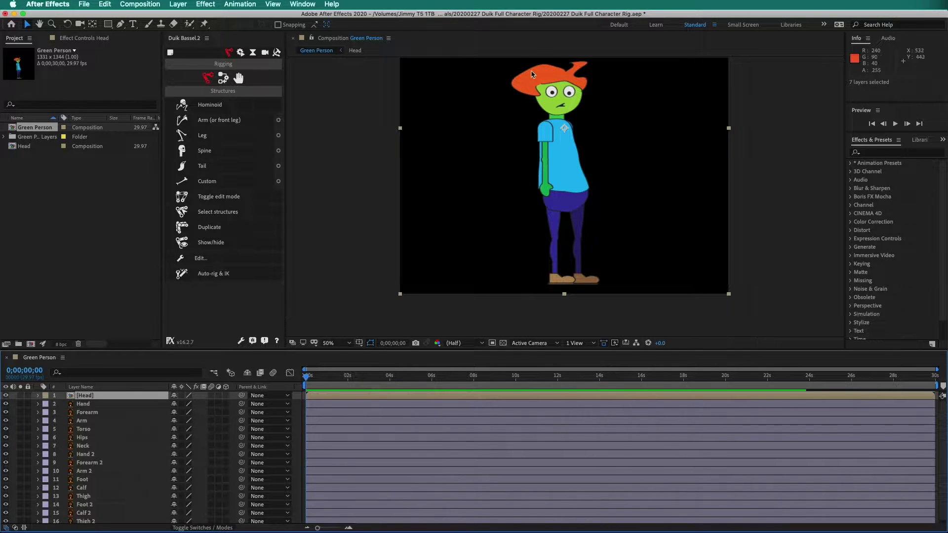
pyautogui.doubleClick(71, 396)
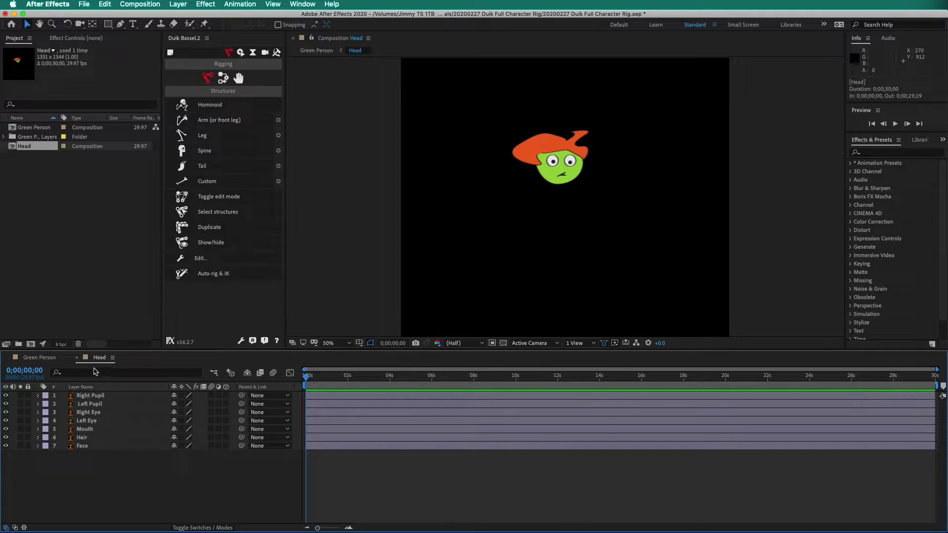
pyautogui.click(77, 358)
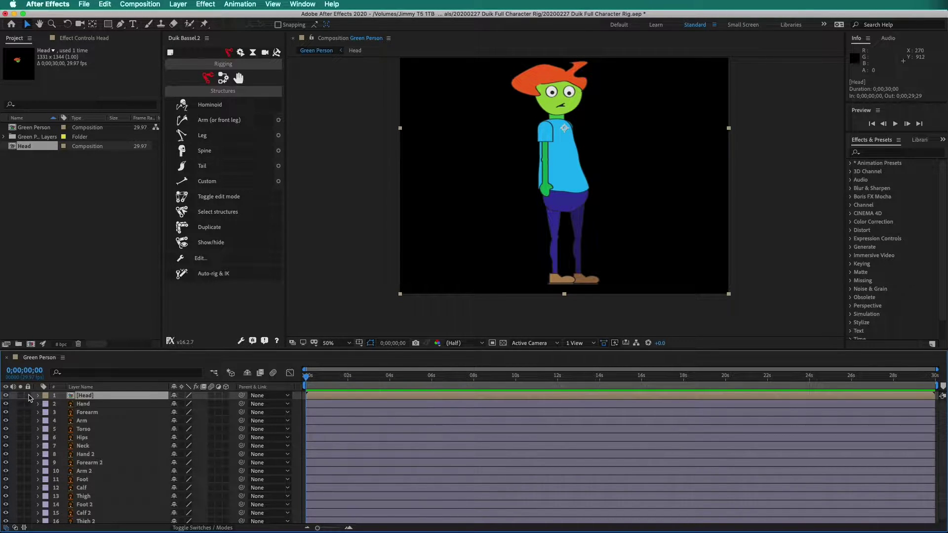
# Step: Lock all the character artwork layers and change the Green Person composition's background colour to a sampled light gray
pyautogui.moveTo(30, 398); pyautogui.dragTo(31, 521)
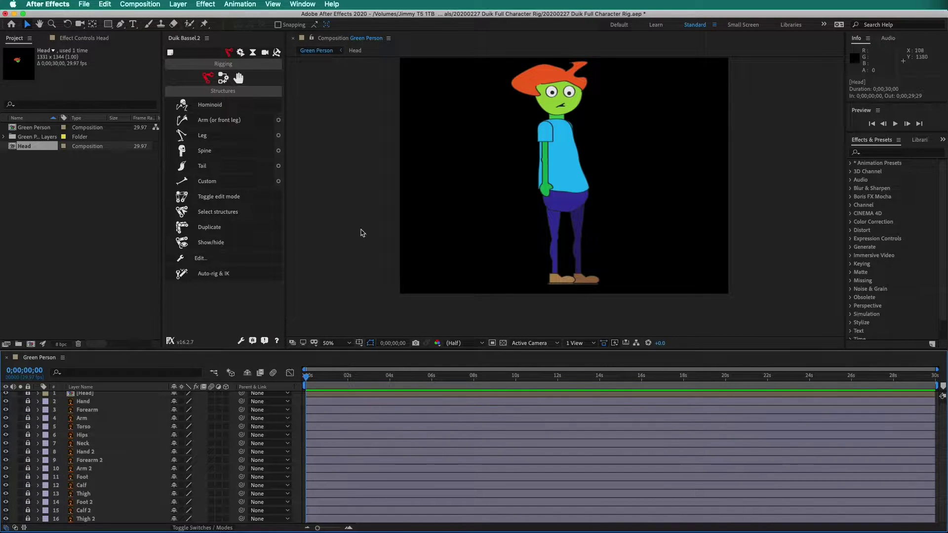
pyautogui.click(143, 3)
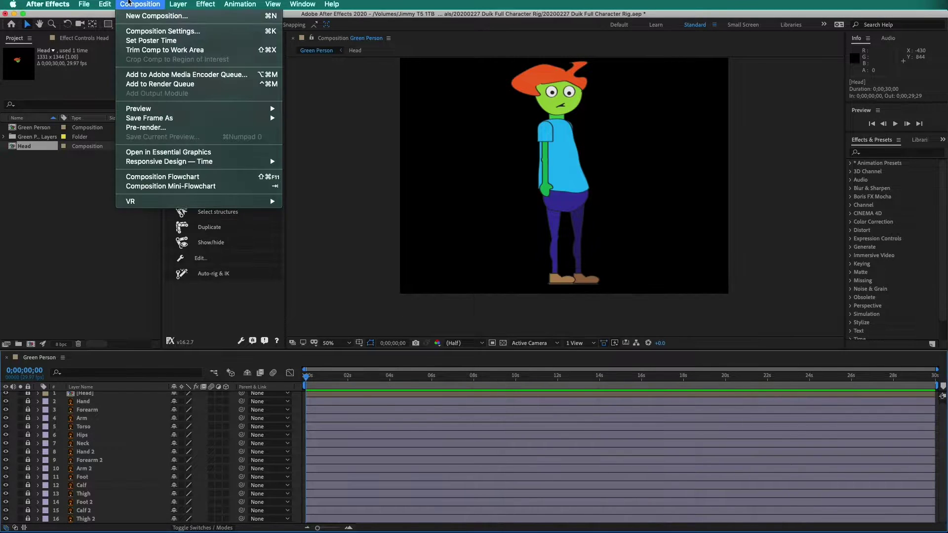
pyautogui.click(163, 31)
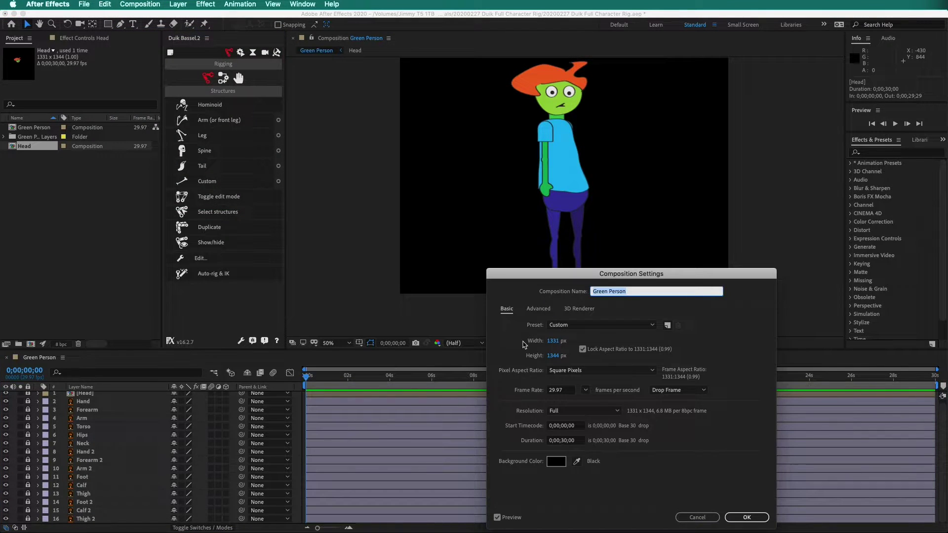
pyautogui.click(576, 461)
pyautogui.click(532, 278)
pyautogui.click(748, 517)
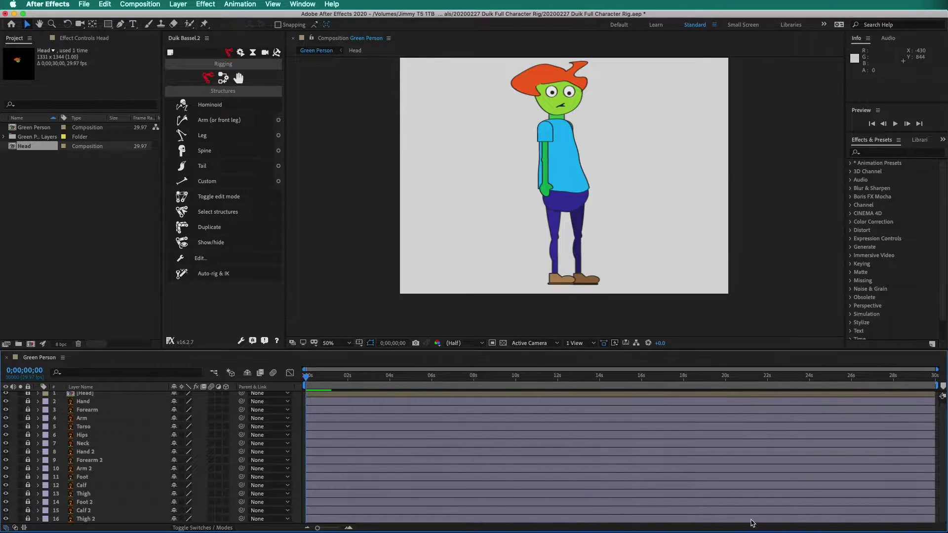
# Step: Create a Hominoid structure and move its arm and leg structures clear of the character, one set on each side
pyautogui.click(190, 107)
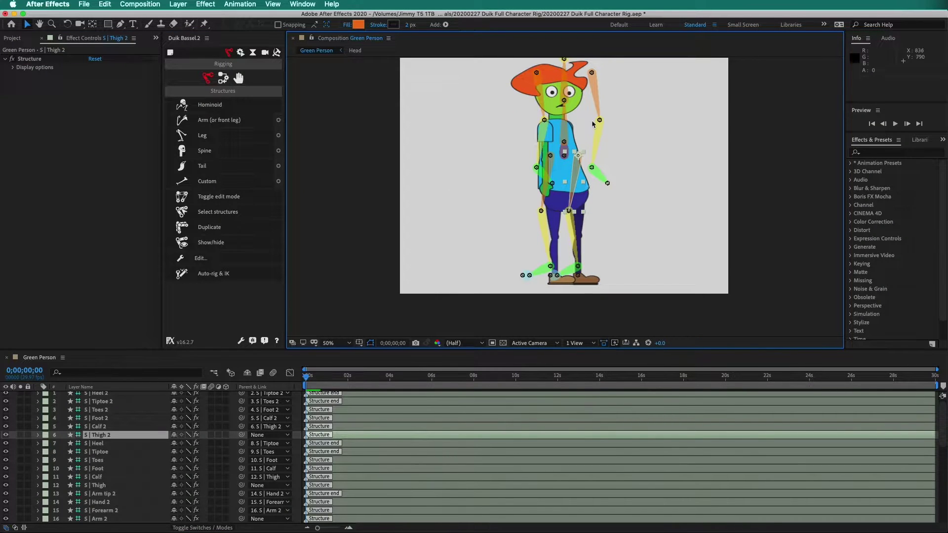
pyautogui.moveTo(541, 86); pyautogui.dragTo(469, 99)
pyautogui.moveTo(551, 176); pyautogui.dragTo(636, 173)
pyautogui.click(578, 175)
pyautogui.click(596, 87)
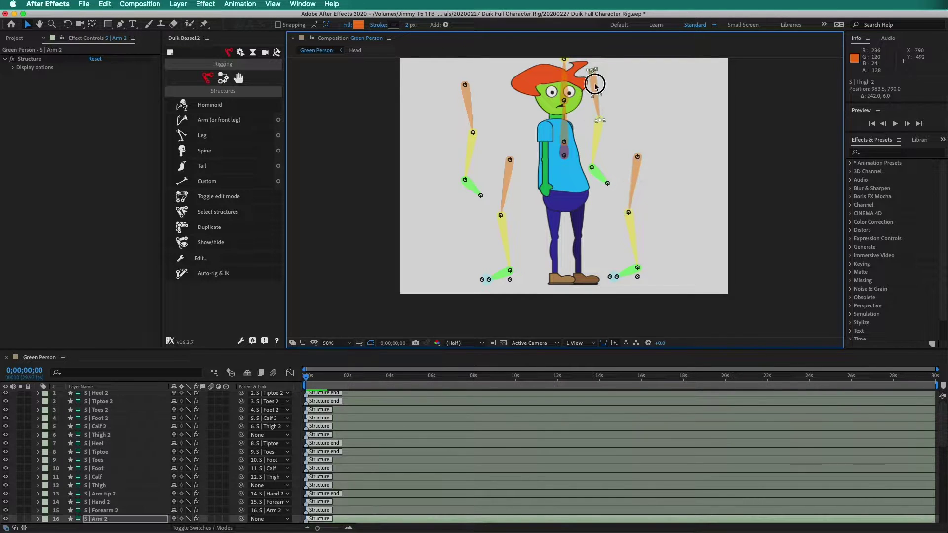
pyautogui.moveTo(594, 96); pyautogui.dragTo(657, 102)
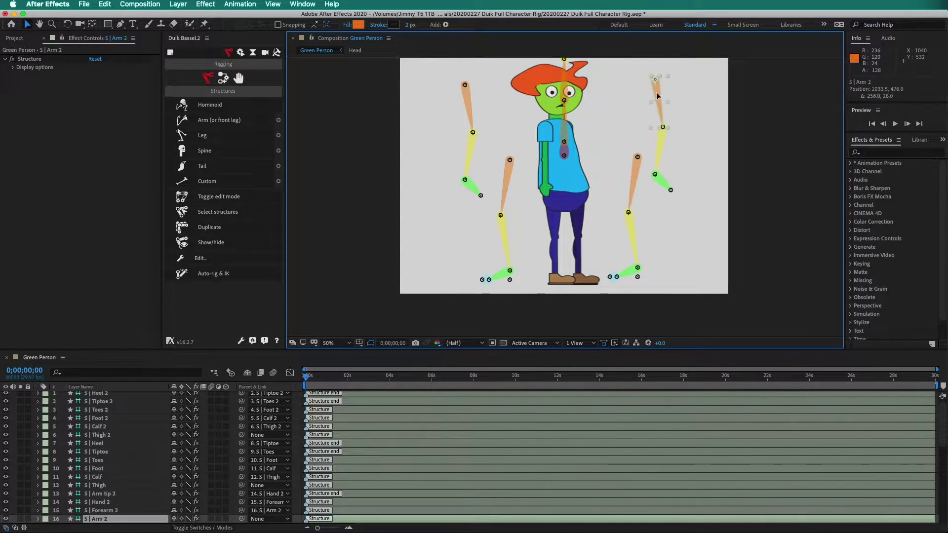
# Step: Move the spine structure by its Hips element to the empty area beside the character's torso
pyautogui.click(568, 137)
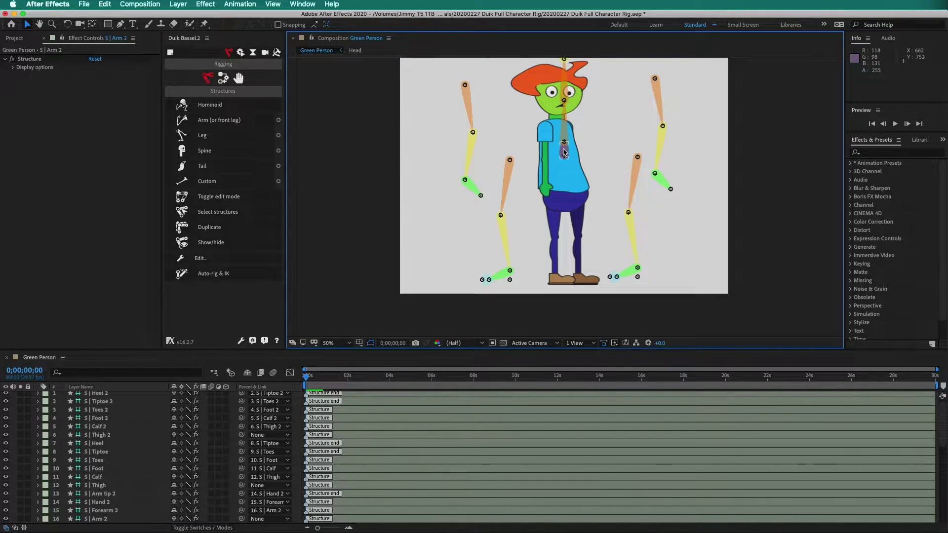
pyautogui.click(565, 152)
pyautogui.moveTo(565, 152); pyautogui.dragTo(613, 164)
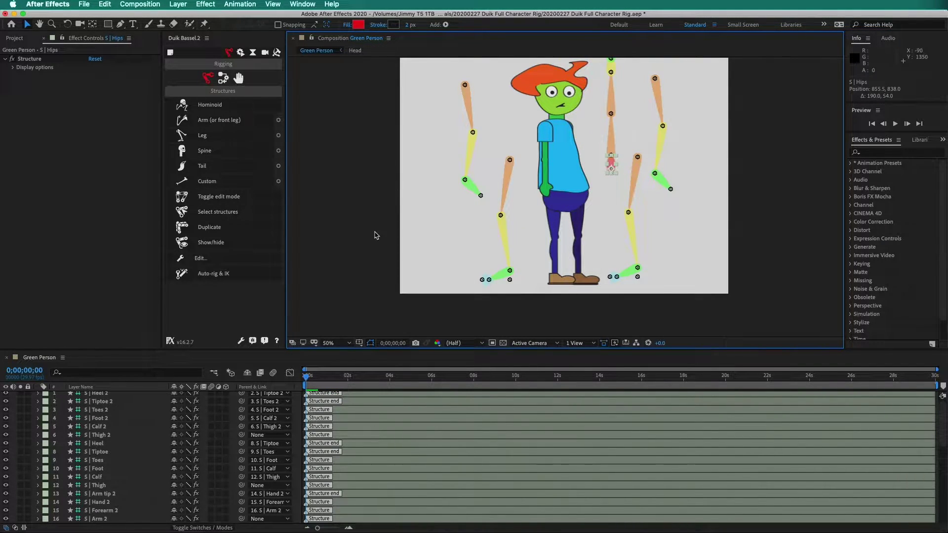
# Step: Place the first Arm structure on the shoulder of the character's front arm
pyautogui.click(436, 224)
pyautogui.moveTo(468, 104); pyautogui.dragTo(546, 200)
pyautogui.scroll(2, 548, 145)
pyautogui.press('space')
pyautogui.moveTo(545, 154); pyautogui.dragTo(549, 151)
pyautogui.press('space')
# Step: Align the Forearm, Hand and Arm tip structures with the front arm's elbow, wrist and fingertips
pyautogui.moveTo(653, 243); pyautogui.dragTo(656, 105)
pyautogui.click(567, 239)
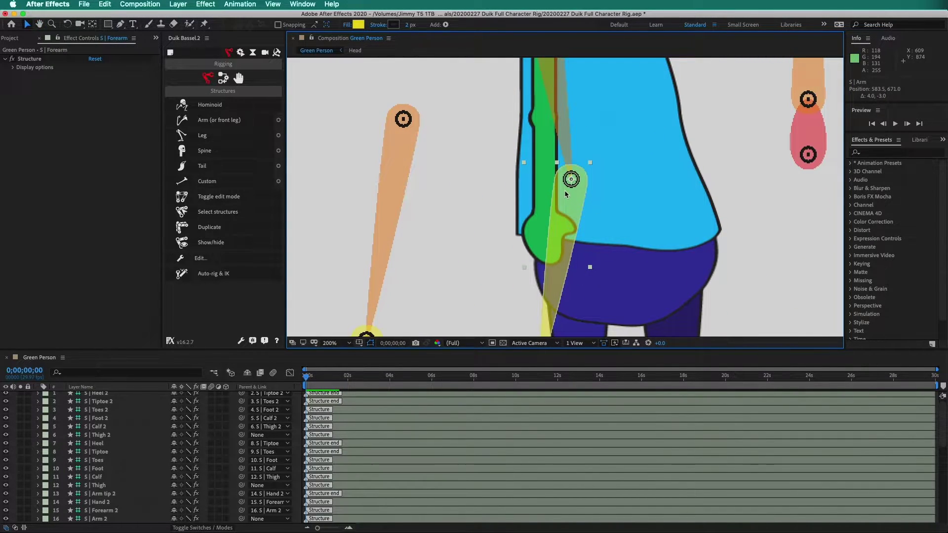
pyautogui.moveTo(566, 194); pyautogui.dragTo(537, 163)
pyautogui.press('space')
pyautogui.moveTo(464, 254); pyautogui.dragTo(463, 205)
pyautogui.click(544, 303)
pyautogui.moveTo(537, 298); pyautogui.dragTo(621, 233)
pyautogui.click(609, 226)
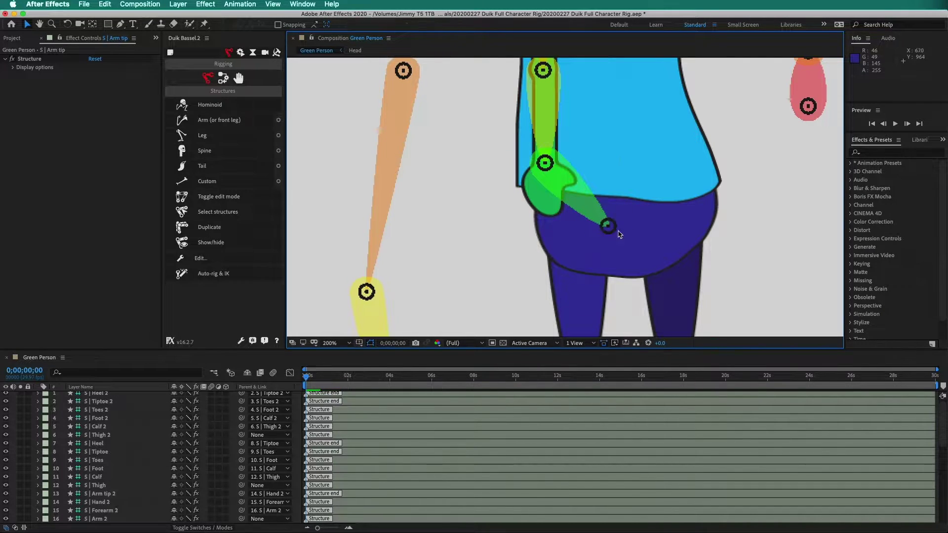
pyautogui.moveTo(608, 227); pyautogui.dragTo(547, 216)
# Step: Hide the Arm tip, Hand, Forearm and Arm structure layers of the fitted front arm
pyautogui.scroll(-5, 85, 477)
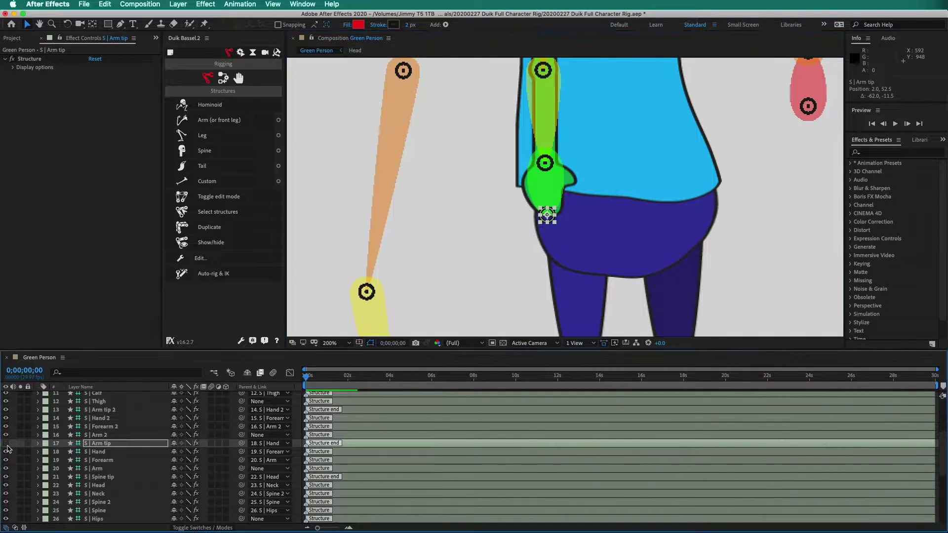
pyautogui.click(7, 457)
pyautogui.click(6, 451)
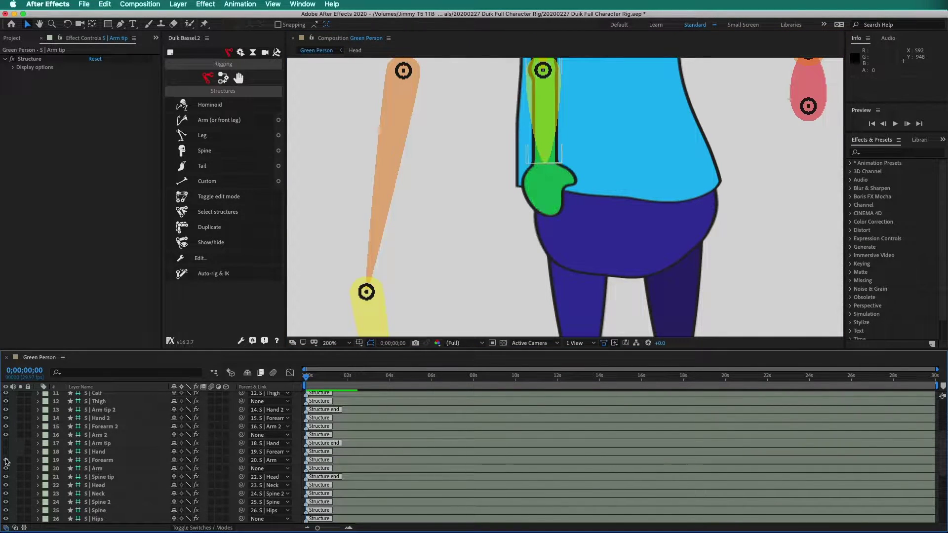
pyautogui.click(6, 460)
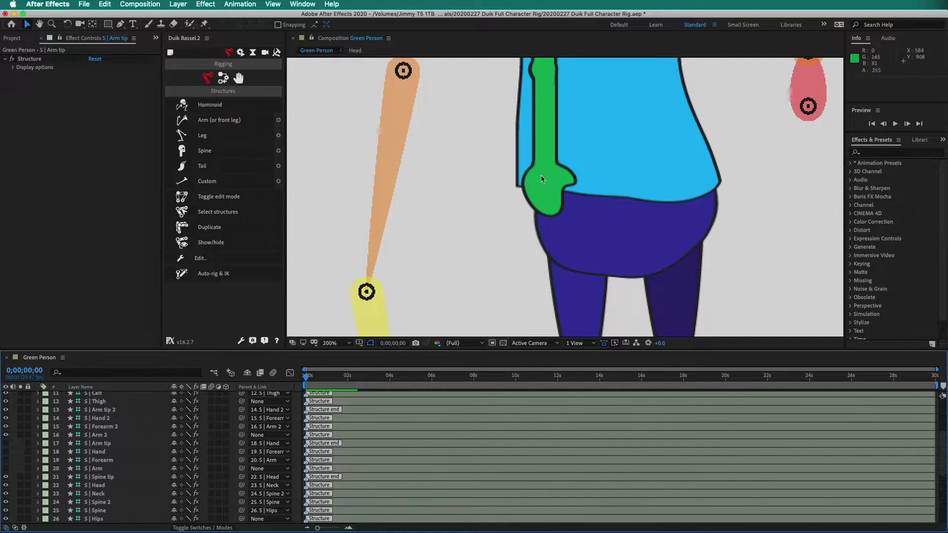
# Step: Place the first Thigh structure on the character's front hip and its Calf structure on the front knee
pyautogui.moveTo(486, 220); pyautogui.dragTo(475, 192)
pyautogui.click(390, 90)
pyautogui.click(410, 128)
pyautogui.moveTo(410, 131); pyautogui.dragTo(546, 253)
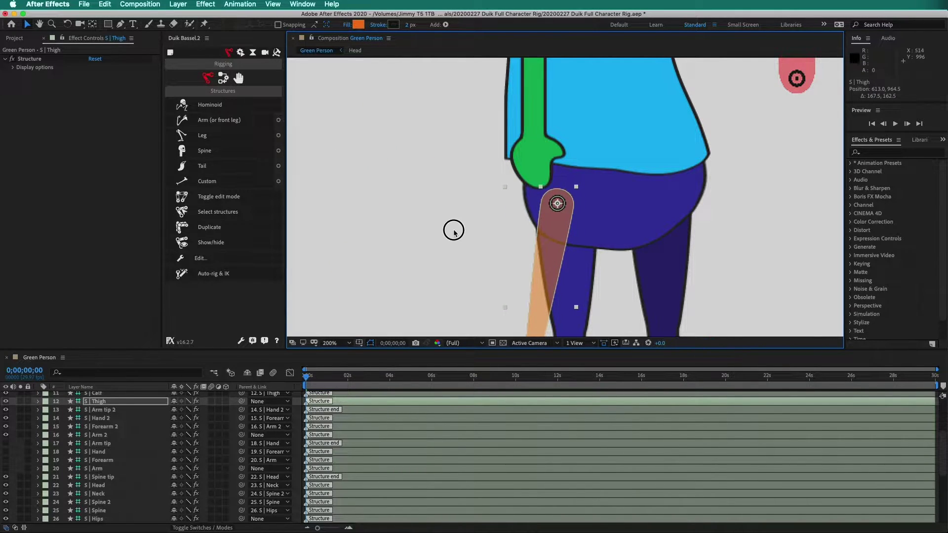
pyautogui.press('space')
pyautogui.moveTo(451, 229); pyautogui.dragTo(395, 9)
pyautogui.moveTo(472, 272); pyautogui.dragTo(523, 197)
# Step: Fit the Foot, Toes, Tiptoe and Heel structures to the front leg's ankle and the front, toe and heel of its shoe
pyautogui.press('space')
pyautogui.moveTo(376, 178); pyautogui.dragTo(366, 72)
pyautogui.moveTo(505, 291); pyautogui.dragTo(469, 219)
pyautogui.click(417, 232)
pyautogui.moveTo(417, 233); pyautogui.dragTo(582, 231)
pyautogui.click(522, 235)
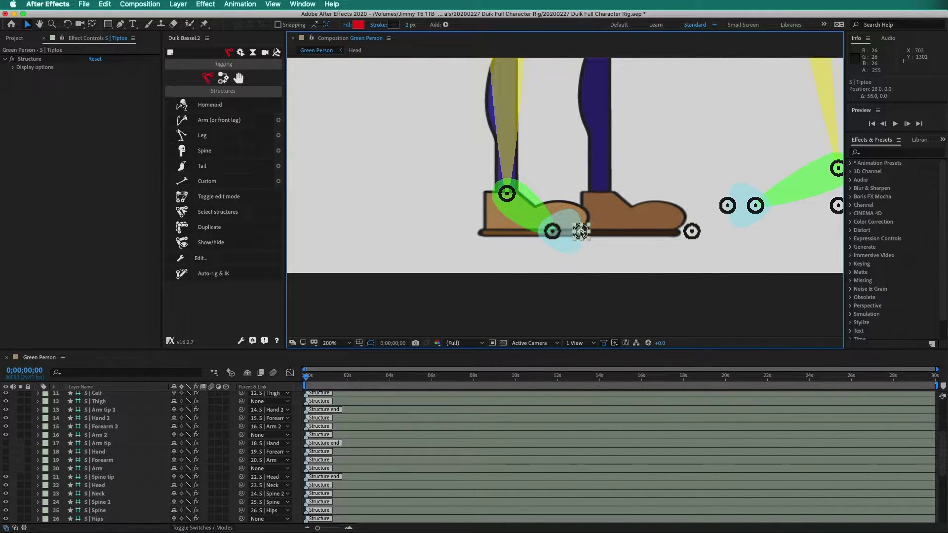
pyautogui.click(693, 256)
pyautogui.click(691, 231)
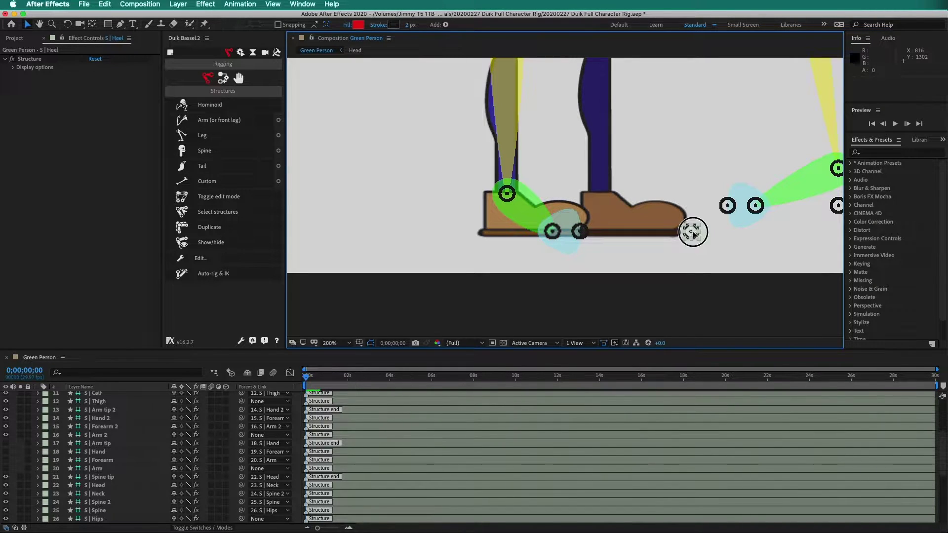
pyautogui.moveTo(687, 231); pyautogui.dragTo(484, 230)
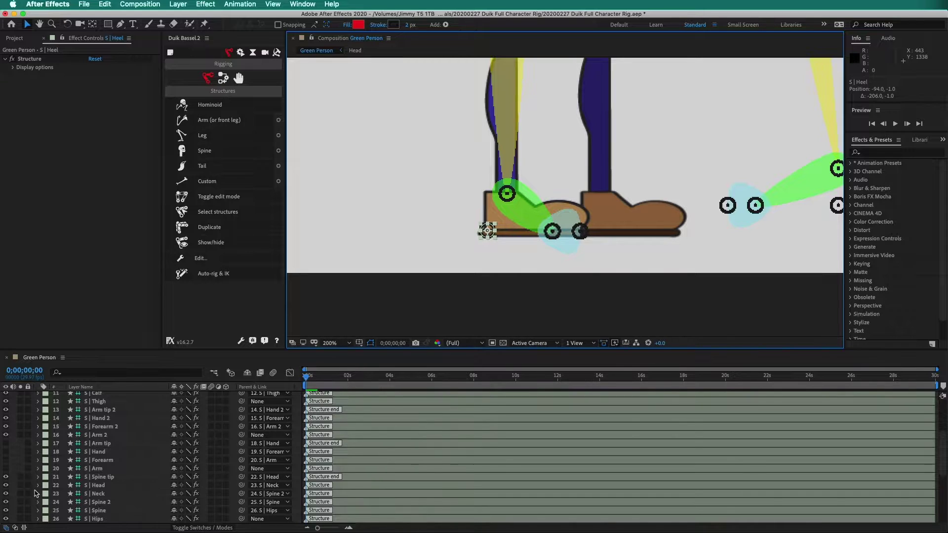
# Step: Hide the front leg's structure layers: Heel, Tiptoe, Toes, Foot, Calf and Thigh
pyautogui.scroll(5, 69, 460)
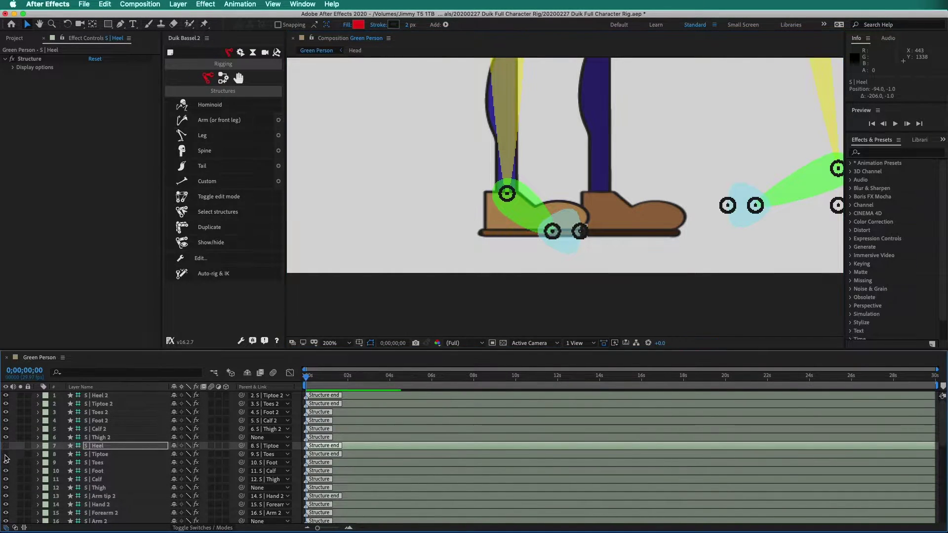
pyautogui.moveTo(6, 458); pyautogui.dragTo(6, 489)
pyautogui.scroll(-4, 677, 205)
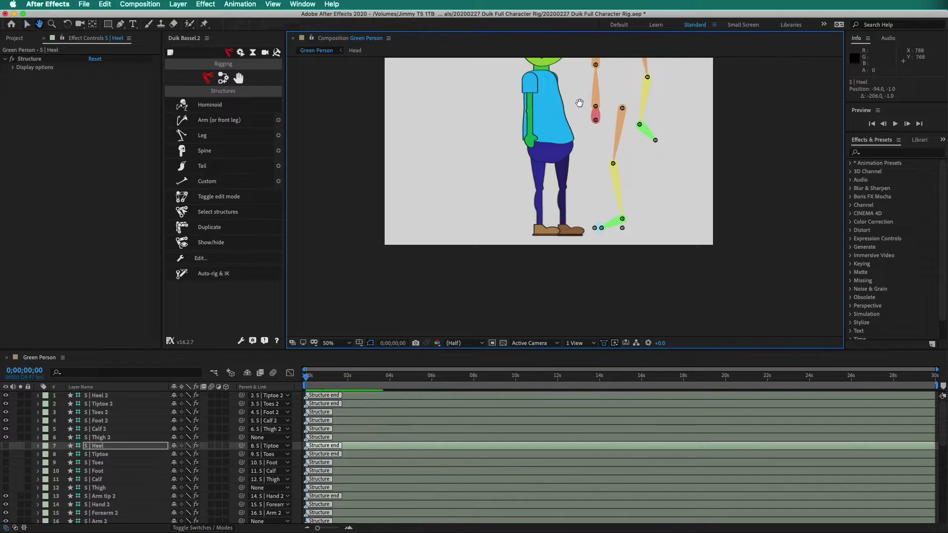
pyautogui.press('v')
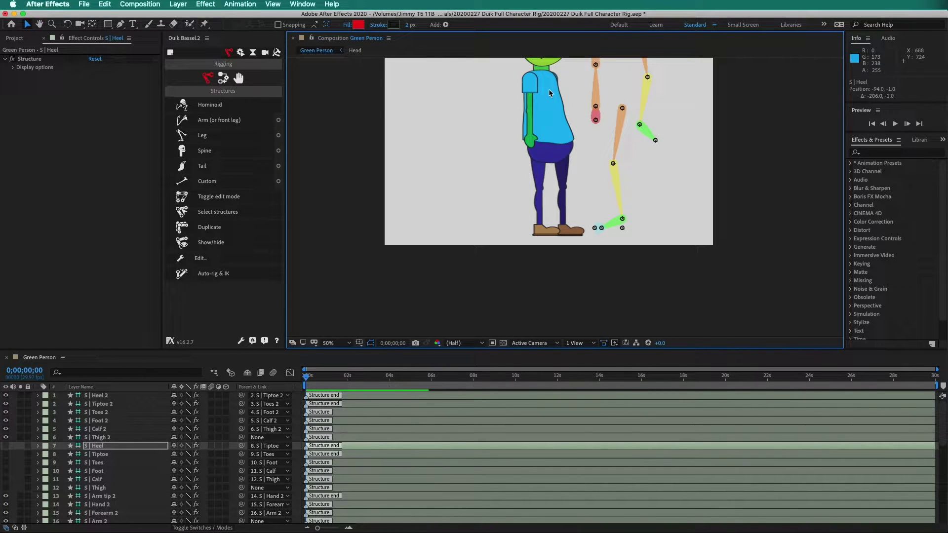
# Step: Unlock the Torso and Hips artwork layers and hide both to expose the limbs behind them
pyautogui.scroll(-8, 46, 484)
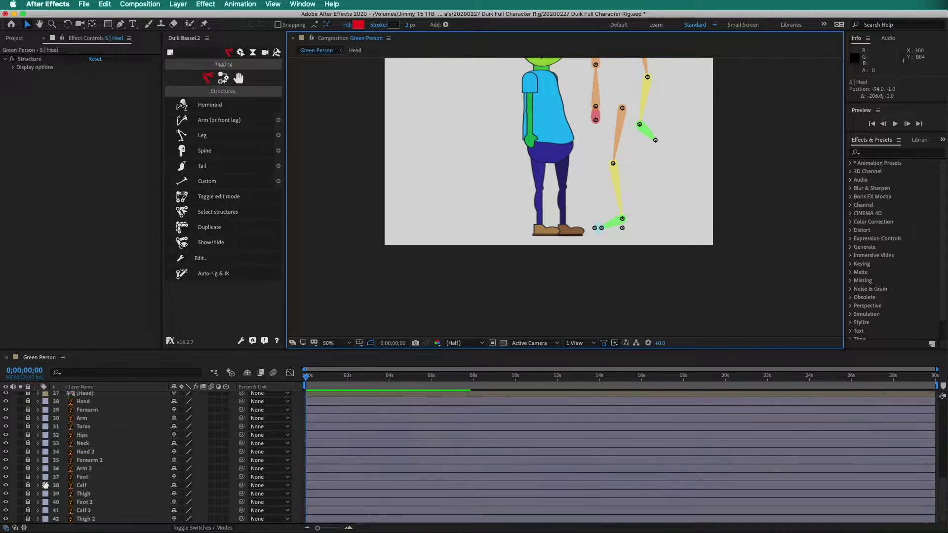
pyautogui.click(28, 426)
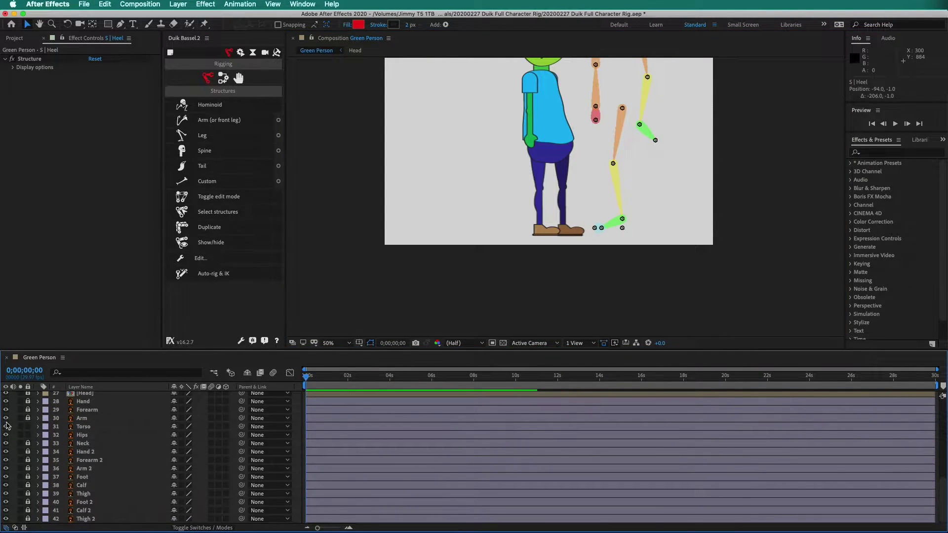
pyautogui.moveTo(5, 426); pyautogui.dragTo(6, 435)
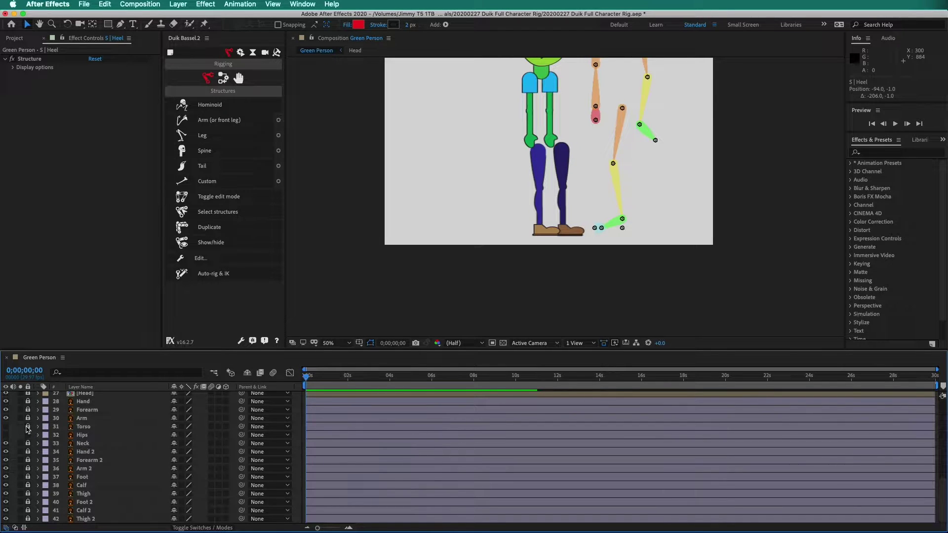
# Step: Fit the Arm 2, Forearm 2, Hand 2 and Arm tip 2 structures to the back arm's shoulder, elbow, wrist and fingertips
pyautogui.scroll(5, 378, 217)
pyautogui.moveTo(623, 170); pyautogui.dragTo(507, 170)
pyautogui.scroll(4, 544, 238)
pyautogui.moveTo(516, 301); pyautogui.dragTo(509, 249)
pyautogui.click(509, 300)
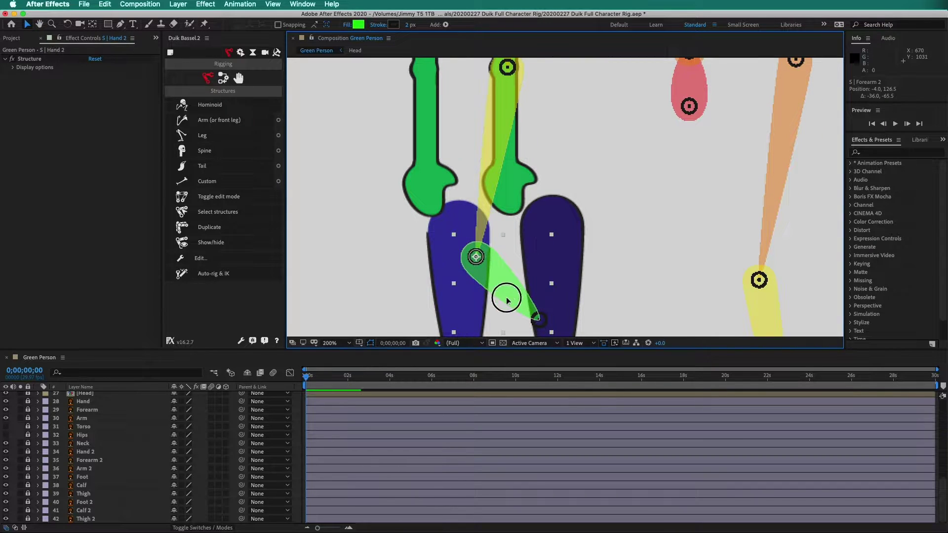
pyautogui.moveTo(506, 297); pyautogui.dragTo(568, 222)
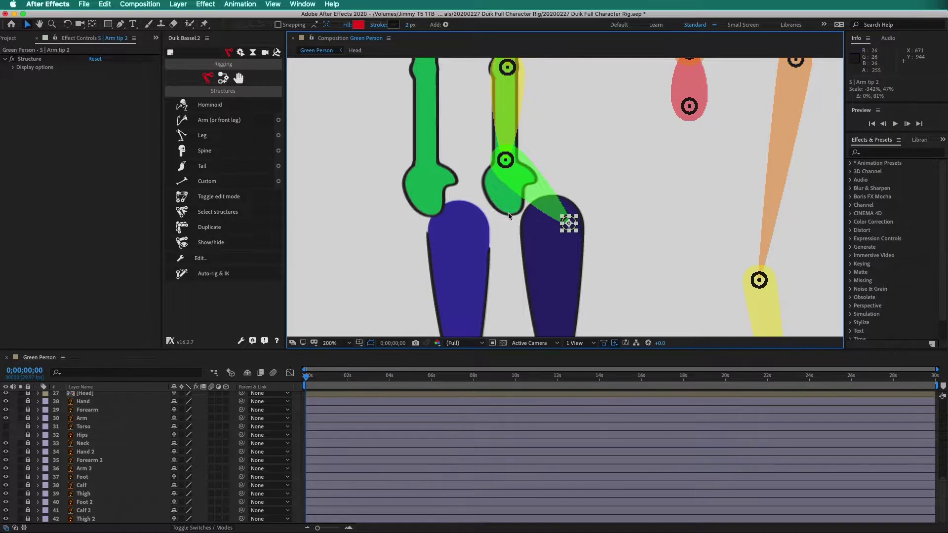
pyautogui.moveTo(569, 224); pyautogui.dragTo(512, 213)
# Step: Hide the back arm's structure layers: Arm tip 2, Hand 2, Forearm 2 and Arm 2
pyautogui.scroll(10, 72, 460)
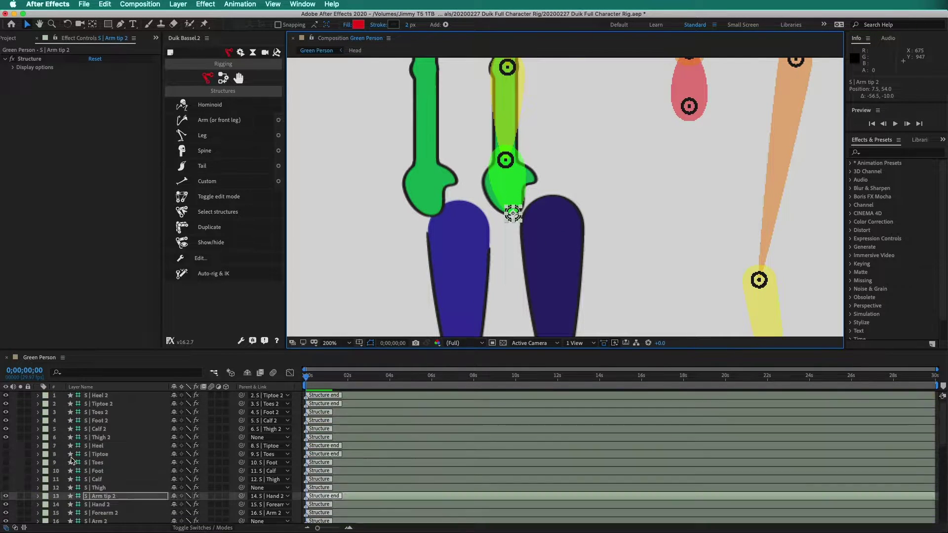
pyautogui.scroll(-5, 19, 489)
pyautogui.moveTo(6, 479); pyautogui.dragTo(6, 455)
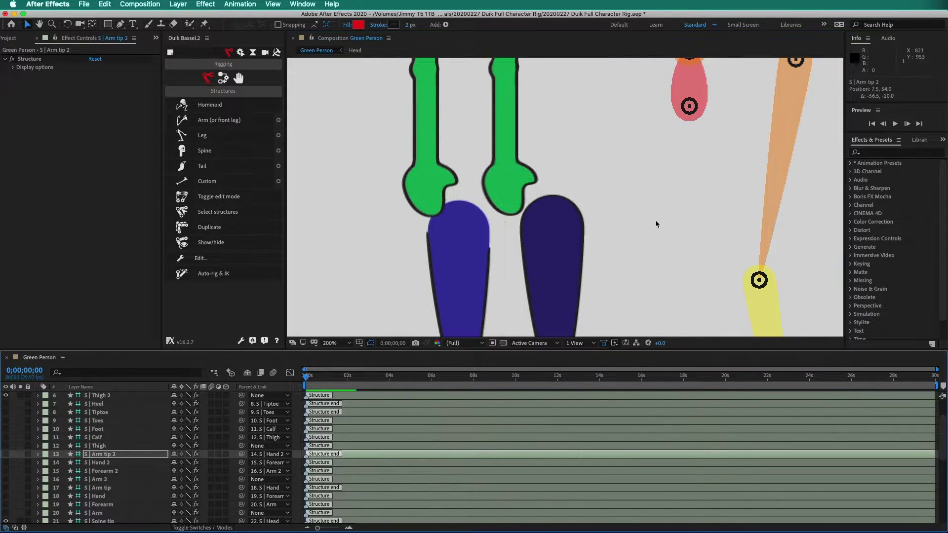
# Step: Place the Thigh 2, Calf 2 and Foot 2 structures on the back leg's hip, knee and ankle
pyautogui.press('space')
pyautogui.moveTo(656, 223); pyautogui.dragTo(597, 248)
pyautogui.moveTo(731, 125); pyautogui.dragTo(507, 250)
pyautogui.scroll(-6, 617, 99)
pyautogui.scroll(-5, 507, 249)
pyautogui.moveTo(544, 298)
pyautogui.mouseDown()
pyautogui.moveTo(518, 317)
pyautogui.moveTo(508, 275)
pyautogui.moveTo(481, 242)
pyautogui.mouseUp()
pyautogui.click(354, 251)
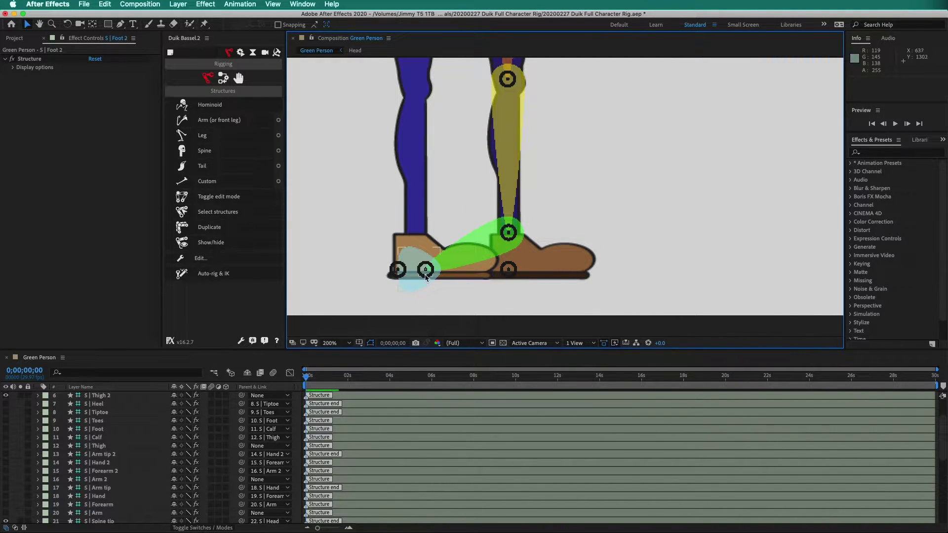
# Step: Fit the Toes 2, Tiptoe 2 and Heel 2 structures to the ball, tip and heel of the back shoe
pyautogui.click(426, 277)
pyautogui.moveTo(425, 273); pyautogui.dragTo(587, 276)
pyautogui.click(525, 272)
pyautogui.moveTo(700, 262); pyautogui.dragTo(635, 279)
pyautogui.moveTo(540, 285); pyautogui.dragTo(491, 272)
# Step: Hide the back leg's structure layers: Heel 2, Tiptoe 2, Toes 2, Foot 2, Calf 2 and Thigh 2
pyautogui.scroll(3, 89, 443)
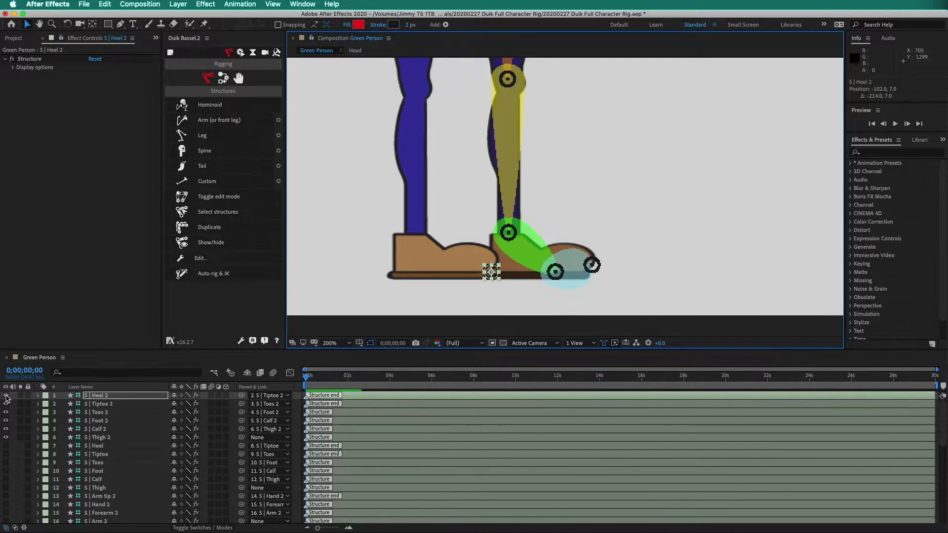
pyautogui.moveTo(6, 395); pyautogui.dragTo(6, 437)
pyautogui.press(',')
pyautogui.press(',')
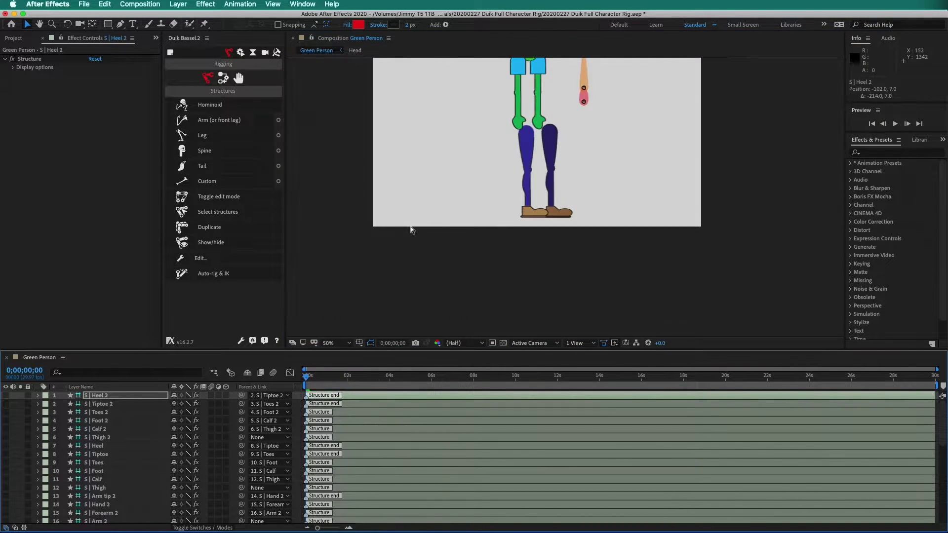
# Step: Move the Hips structure with its whole spine chain down beside the character's torso
pyautogui.moveTo(615, 90)
pyautogui.mouseDown()
pyautogui.moveTo(611, 200)
pyautogui.moveTo(576, 237)
pyautogui.moveTo(581, 249)
pyautogui.mouseUp()
pyautogui.press('v')
# Step: Unlock the Torso and Hips artwork layers, then show the Torso and solo it
pyautogui.scroll(-6, 99, 444)
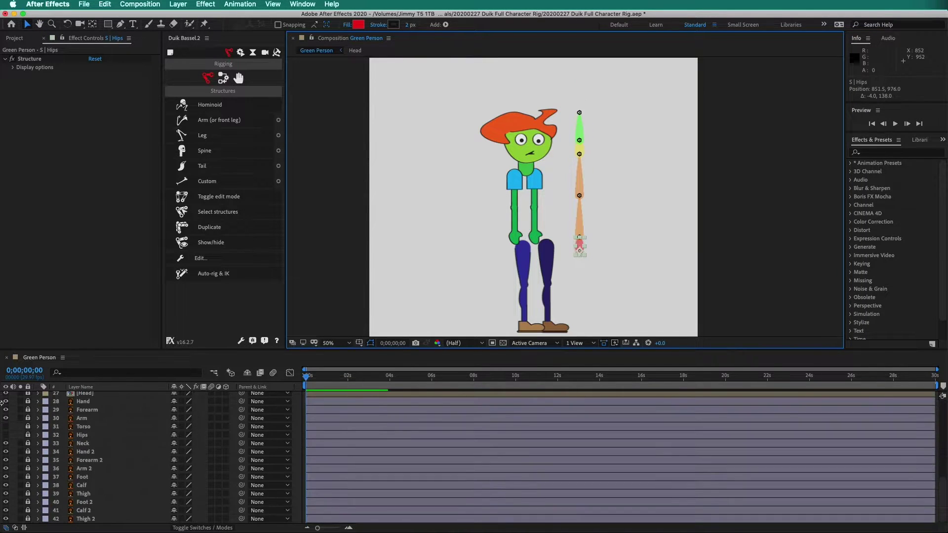
pyautogui.click(27, 435)
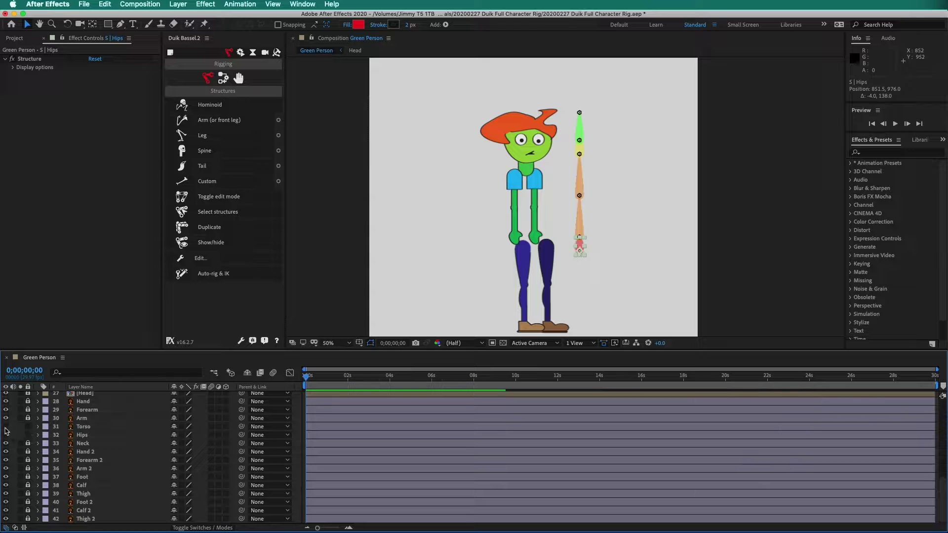
pyautogui.click(6, 426)
pyautogui.click(6, 427)
pyautogui.click(6, 435)
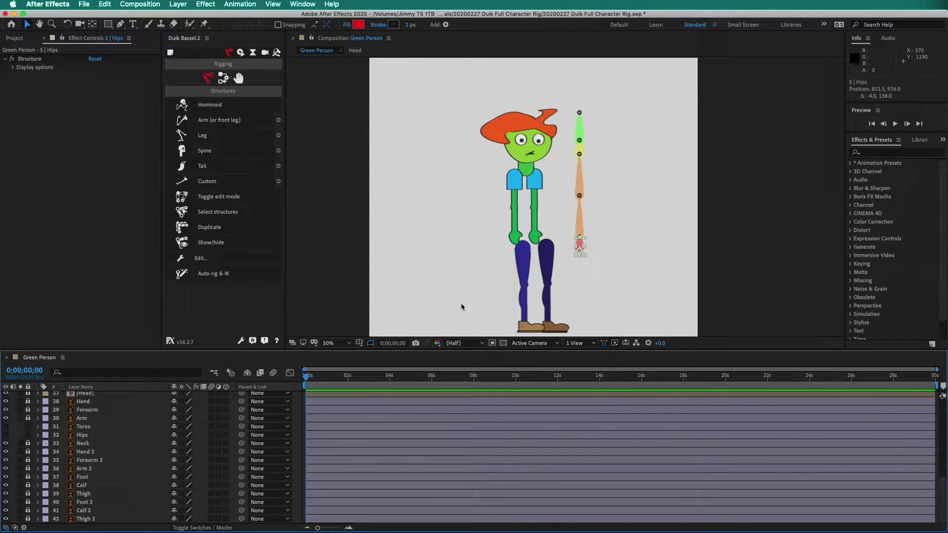
pyautogui.click(6, 426)
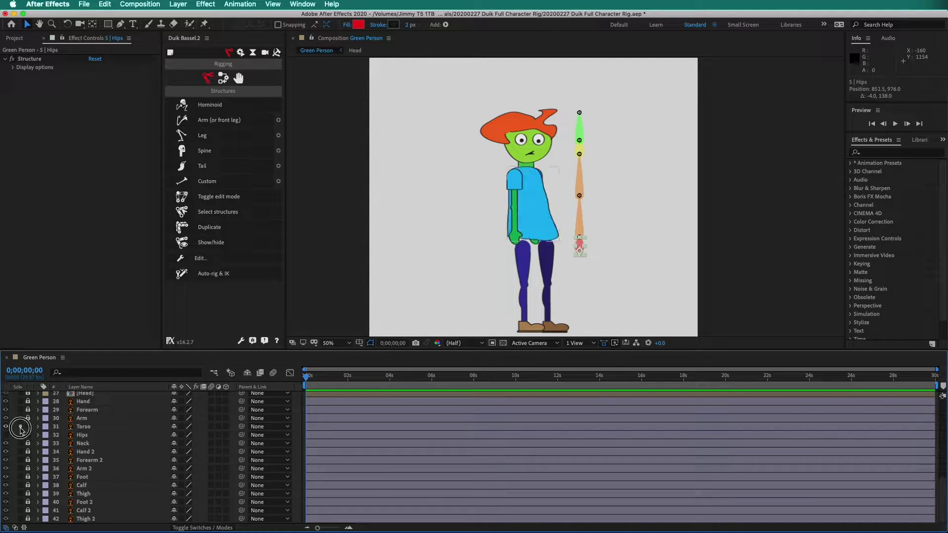
pyautogui.click(20, 427)
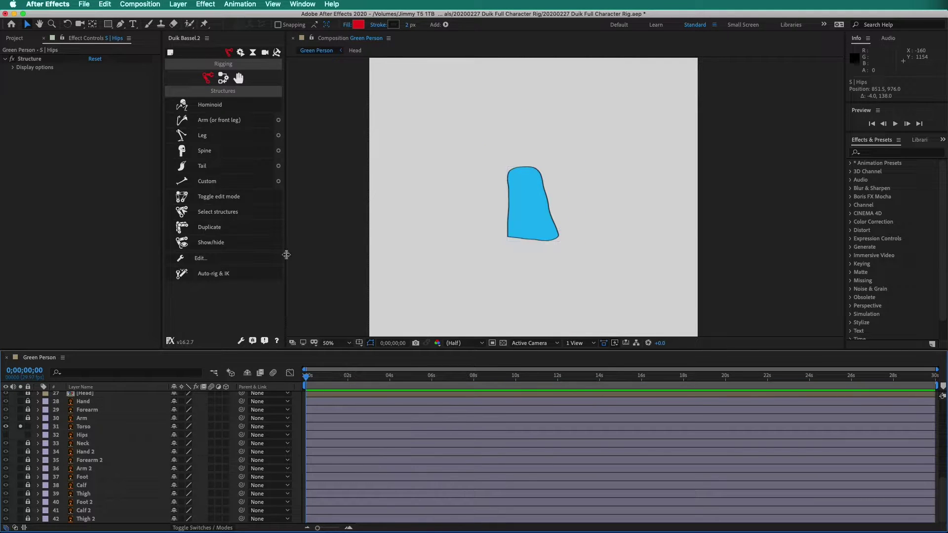
# Step: Add three puppet position pins to the Torso artwork: at the waist, in the middle and at the neck
pyautogui.click(204, 24)
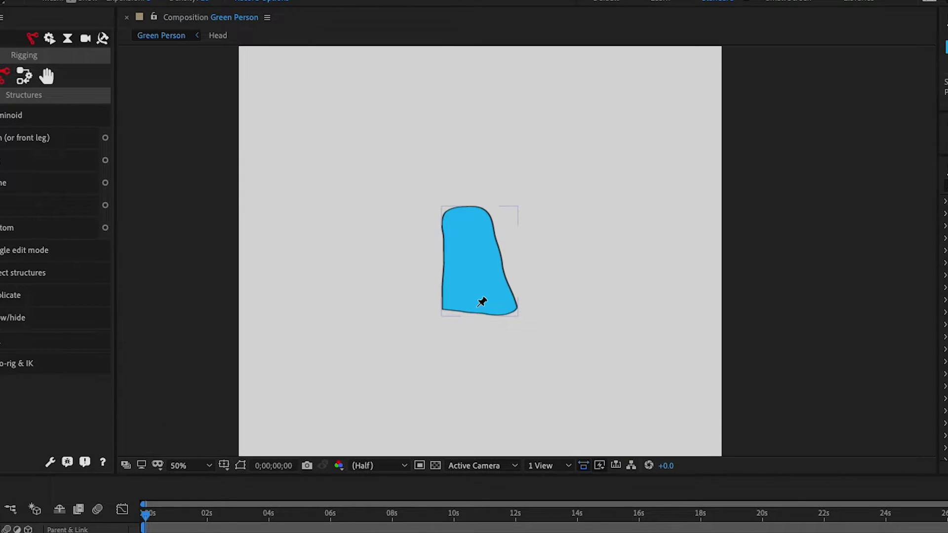
pyautogui.click(476, 306)
pyautogui.click(473, 270)
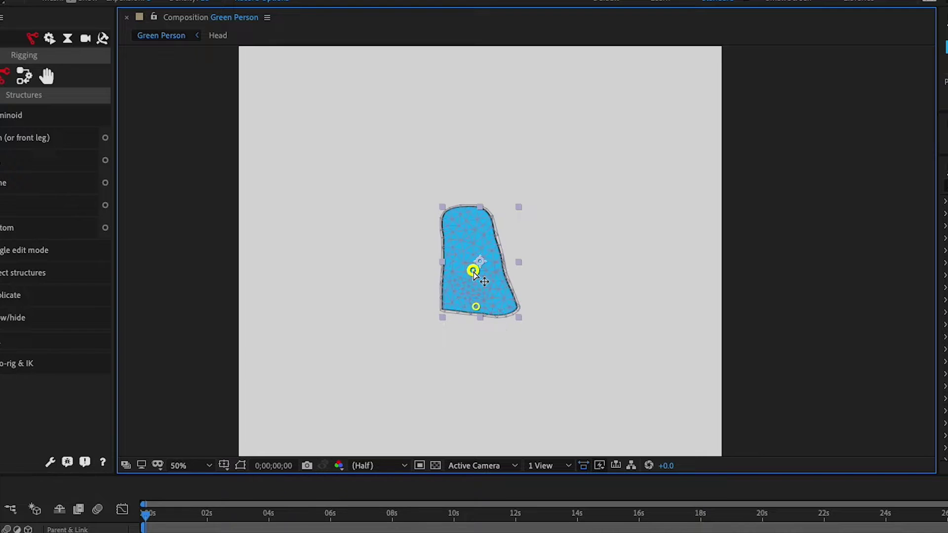
pyautogui.click(465, 211)
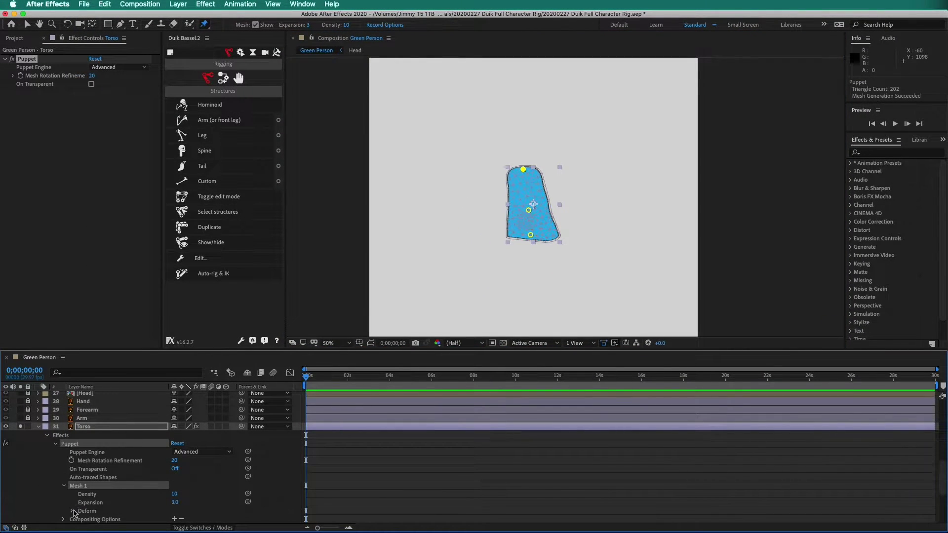
# Step: Rename the Torso's puppet pins, from top to bottom, as Neck, Spine 2 and Spine
pyautogui.click(73, 511)
pyautogui.scroll(-4, 74, 514)
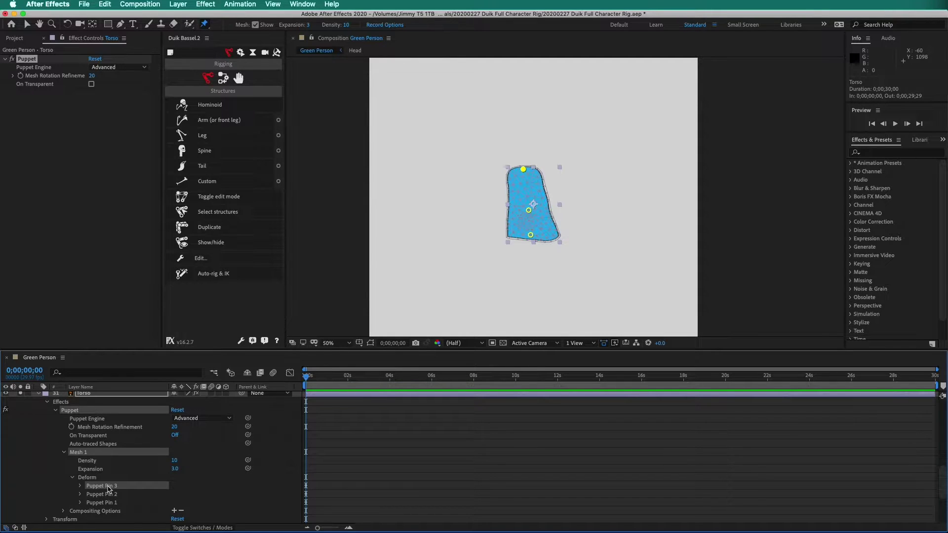
pyautogui.press('Return')
pyautogui.write('Neck')
pyautogui.press('Return')
pyautogui.click(101, 494)
pyautogui.press('Return')
pyautogui.write('Spine 2')
pyautogui.press('Return')
pyautogui.click(101, 502)
pyautogui.press('Return')
pyautogui.write('Spine')
pyautogui.press('Return')
# Step: Add Duik bones to the Torso's Neck, Spine 2 and Spine pins, and turn off solo for the bones and Torso
pyautogui.click(101, 494)
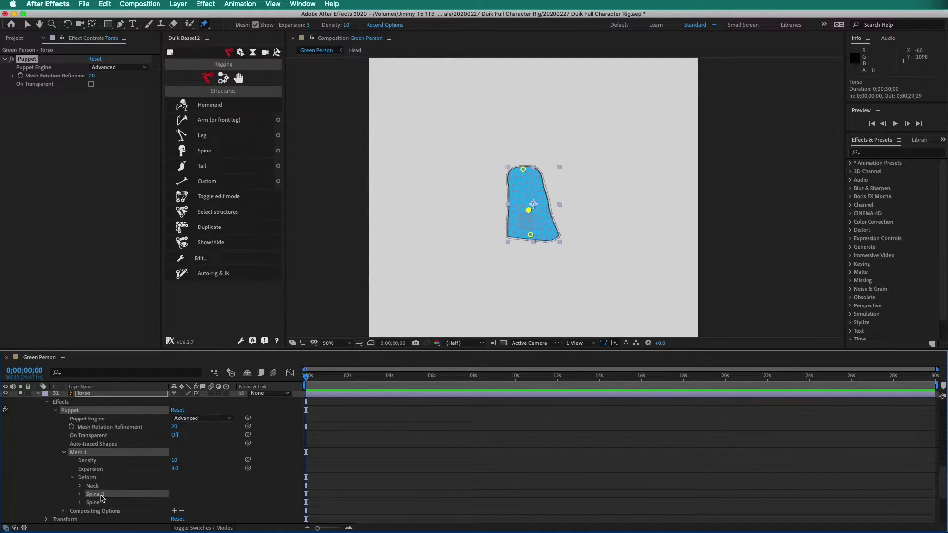
pyautogui.click(97, 487)
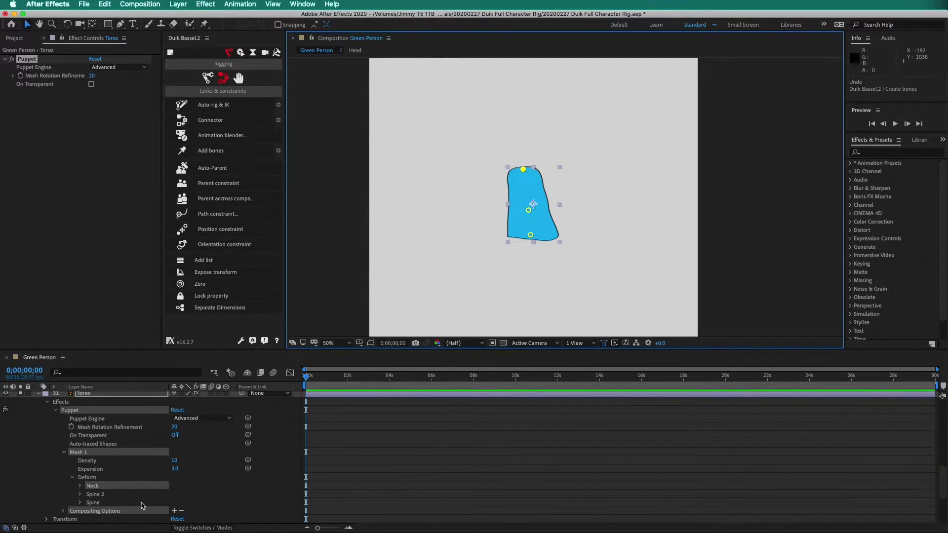
pyautogui.keyDown('shift'); pyautogui.click(101, 503); pyautogui.keyUp('shift')
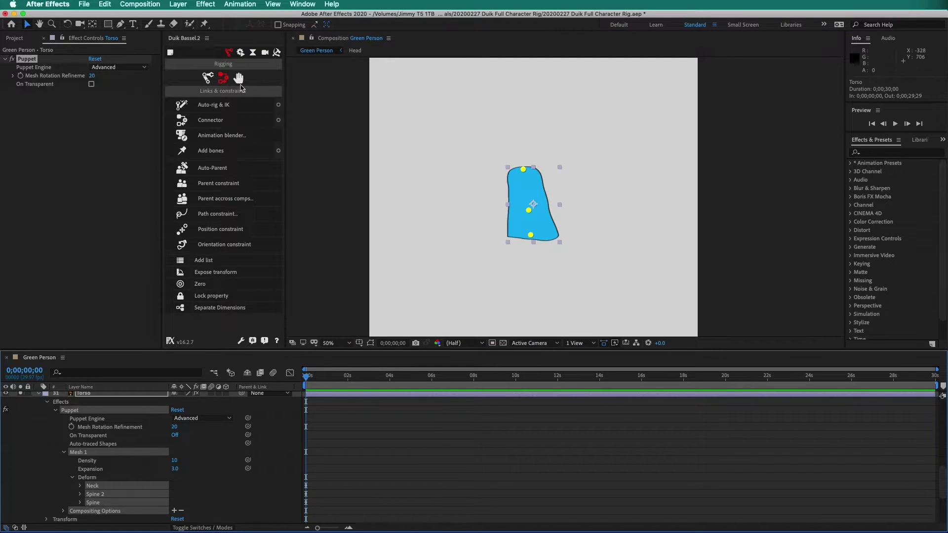
pyautogui.click(186, 156)
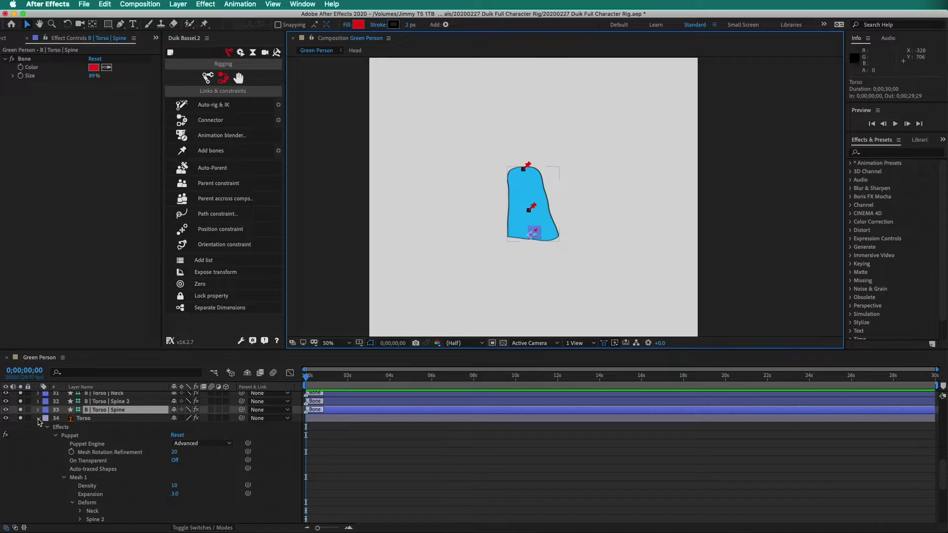
pyautogui.click(38, 420)
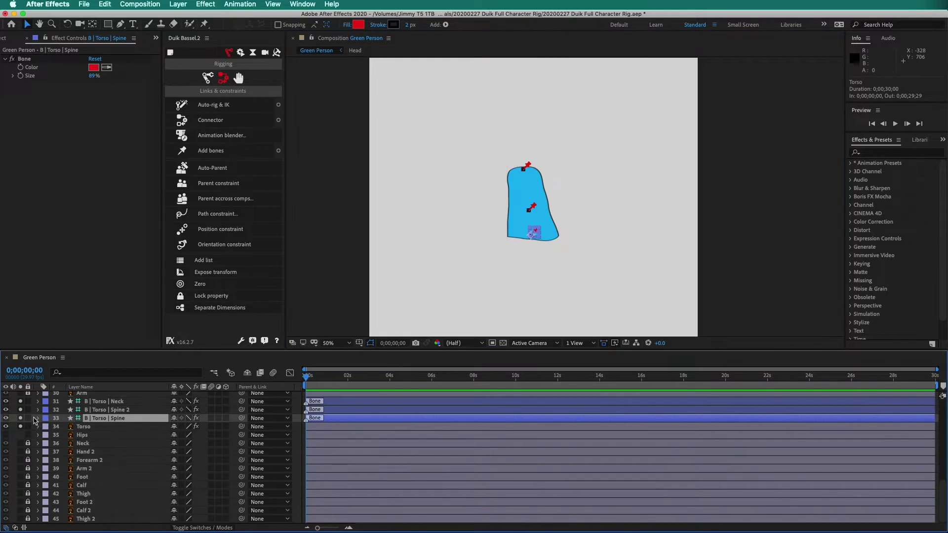
pyautogui.moveTo(21, 404); pyautogui.dragTo(20, 428)
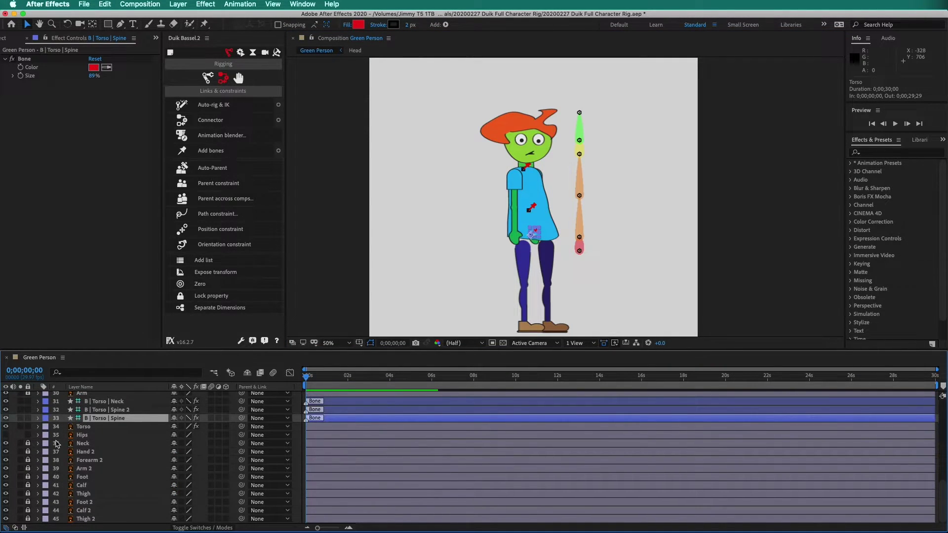
# Step: Show the Hips artwork and lock the Torso and Hips artwork layers
pyautogui.scroll(2, 57, 443)
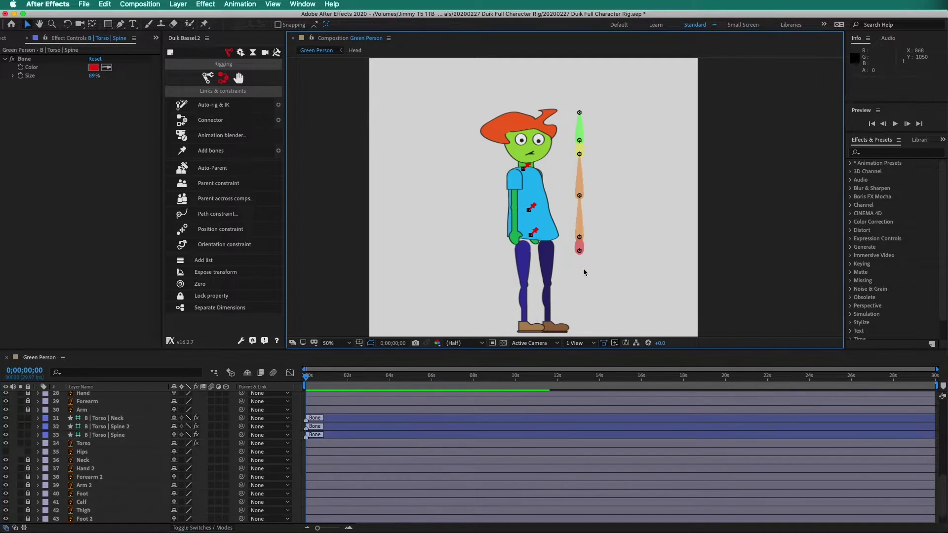
pyautogui.click(28, 444)
pyautogui.click(28, 452)
# Step: Place the Hips structure on the character's pelvis and align the Spine and Spine 2 structures with the lower and middle torso bones
pyautogui.scroll(2, 588, 257)
pyautogui.moveTo(637, 184); pyautogui.dragTo(775, 181)
pyautogui.moveTo(686, 205); pyautogui.dragTo(509, 200)
pyautogui.click(692, 173)
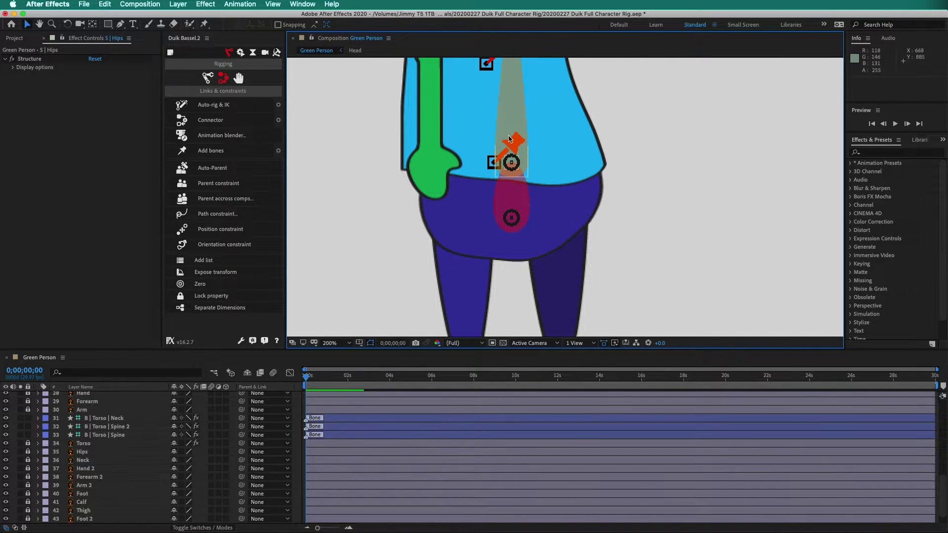
pyautogui.moveTo(507, 112); pyautogui.dragTo(492, 112)
pyautogui.moveTo(550, 157); pyautogui.dragTo(564, 270)
pyautogui.click(508, 88)
pyautogui.moveTo(507, 89); pyautogui.dragTo(499, 142)
# Step: Place the Neck structure on the torso's Neck bone, the Head structure at the chin and the Spine tip in the hair
pyautogui.moveTo(627, 114); pyautogui.dragTo(633, 279)
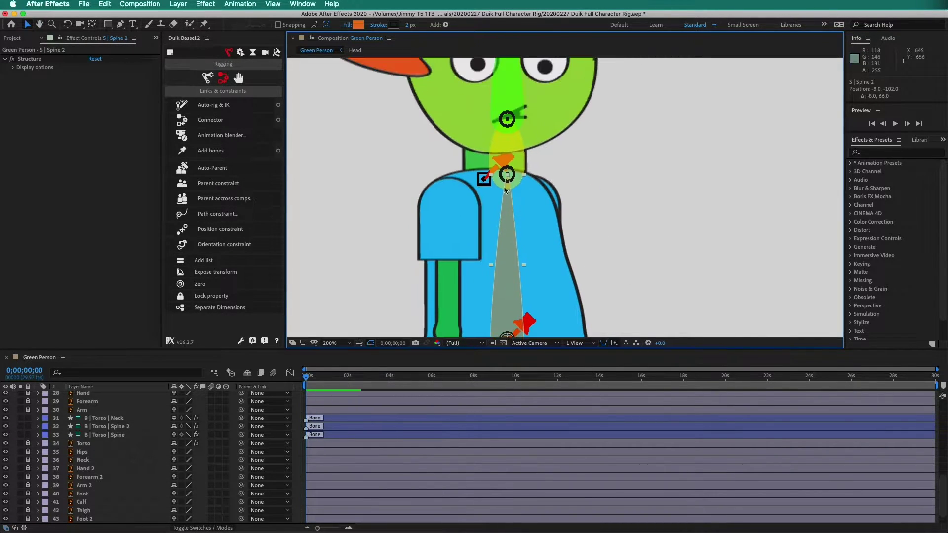
pyautogui.moveTo(504, 147); pyautogui.dragTo(487, 148)
pyautogui.moveTo(486, 98); pyautogui.dragTo(497, 103)
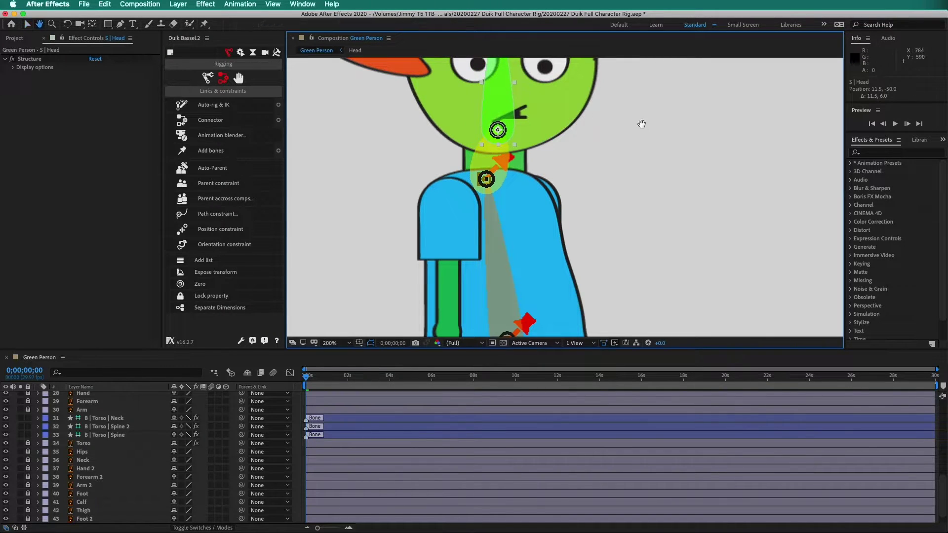
pyautogui.scroll(5, 620, 253)
pyautogui.click(498, 146)
pyautogui.moveTo(498, 145); pyautogui.dragTo(500, 98)
pyautogui.click(484, 139)
pyautogui.click(496, 156)
pyautogui.moveTo(498, 157); pyautogui.dragTo(527, 134)
# Step: Hide the body's structure layers: Spine tip, Head, Neck, Spine 2, Spine and Hips
pyautogui.scroll(9, 31, 438)
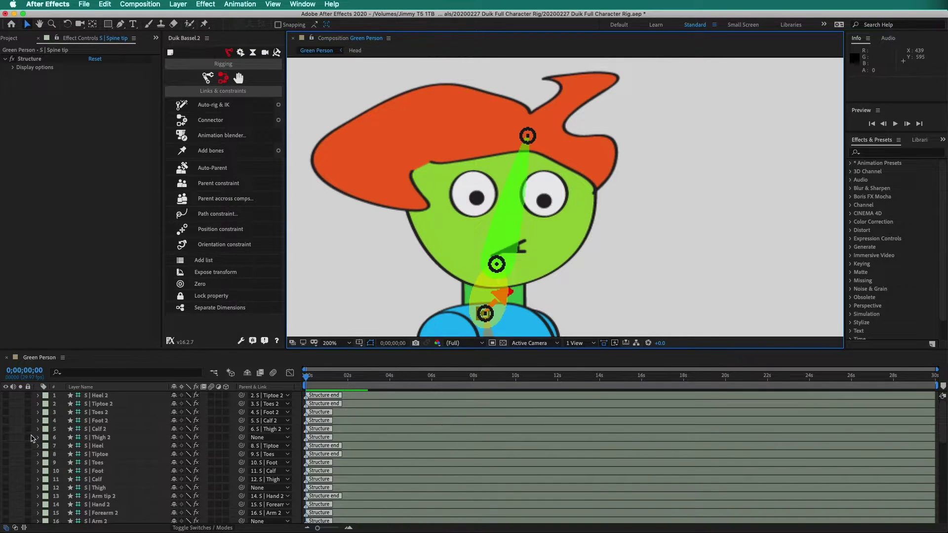
pyautogui.scroll(-5, 32, 438)
pyautogui.moveTo(6, 454); pyautogui.dragTo(6, 496)
pyautogui.scroll(-2, 571, 299)
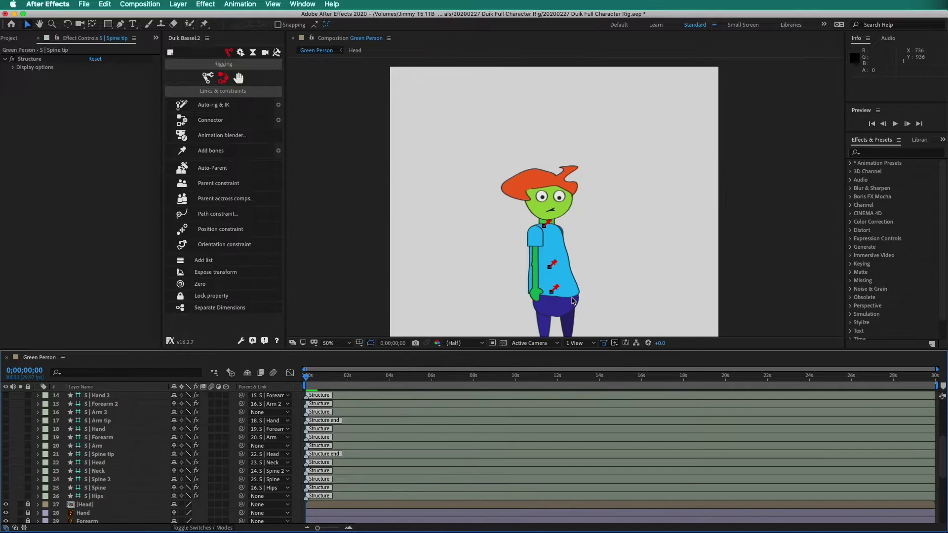
# Step: Hide and lock the three Torso bone layers: Neck, Spine 2 and Spine
pyautogui.scroll(-5, 22, 420)
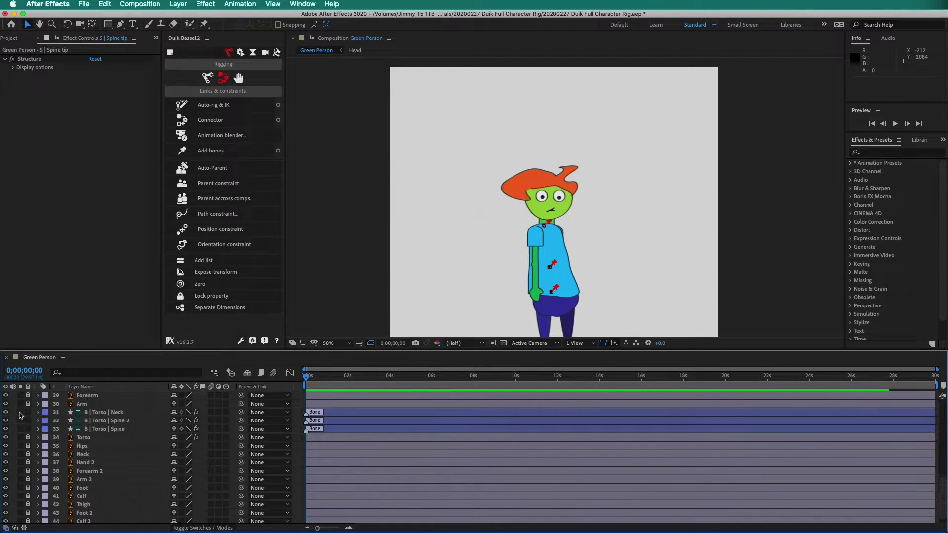
pyautogui.moveTo(5, 412); pyautogui.dragTo(27, 429)
pyautogui.press(',')
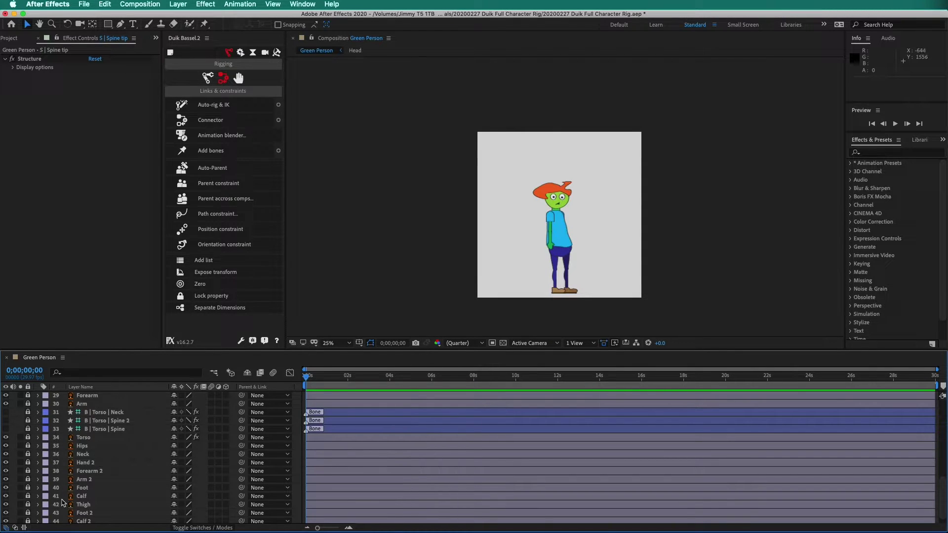
# Step: Maximize the timeline and unlock all artwork and bone layers from Head through Thigh 2
pyautogui.press('`')
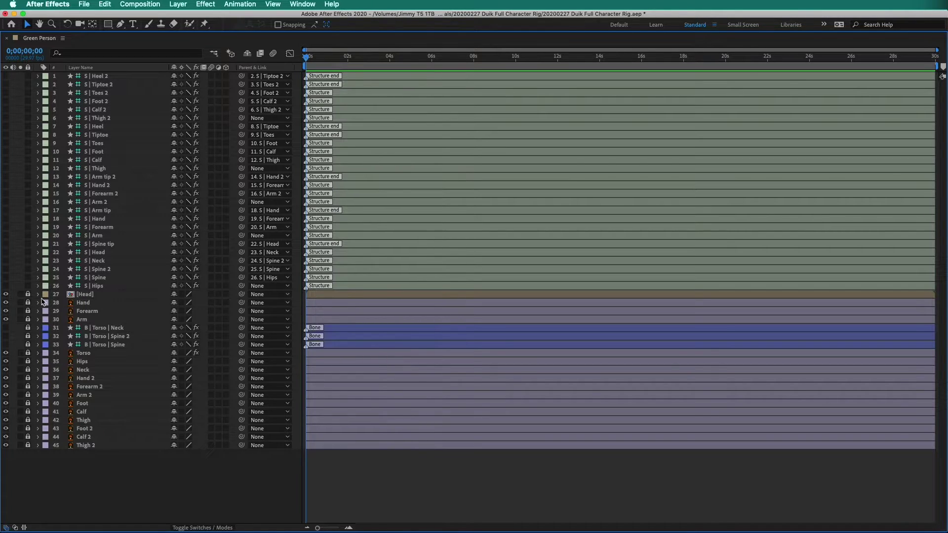
pyautogui.moveTo(28, 294); pyautogui.dragTo(28, 446)
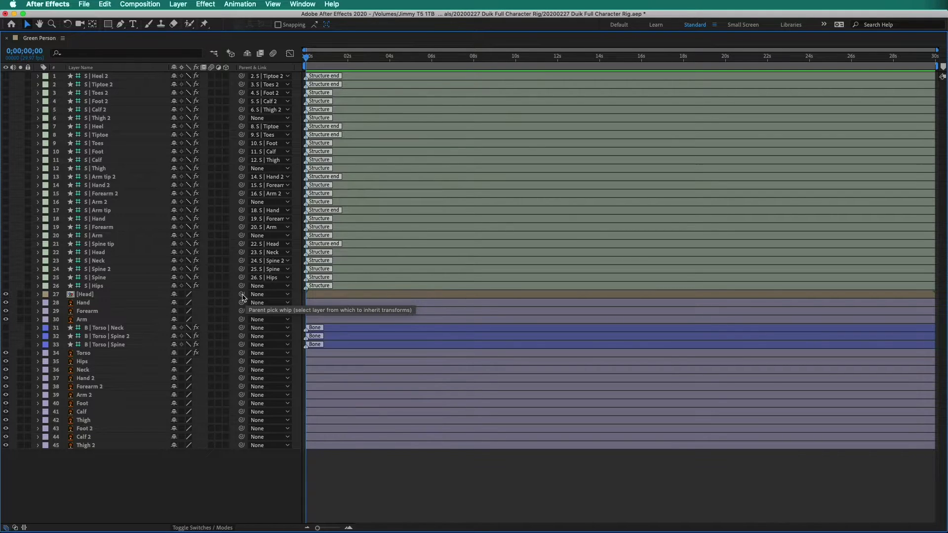
# Step: Parent the Head, Hand, Forearm and Arm artwork layers to their matching S | Head, S | Hand, S | Forearm and S | Arm structures
pyautogui.moveTo(242, 296); pyautogui.dragTo(133, 253)
pyautogui.moveTo(242, 303); pyautogui.dragTo(111, 219)
pyautogui.click(94, 314)
pyautogui.moveTo(244, 314); pyautogui.dragTo(123, 228)
pyautogui.click(89, 327)
pyautogui.click(89, 322)
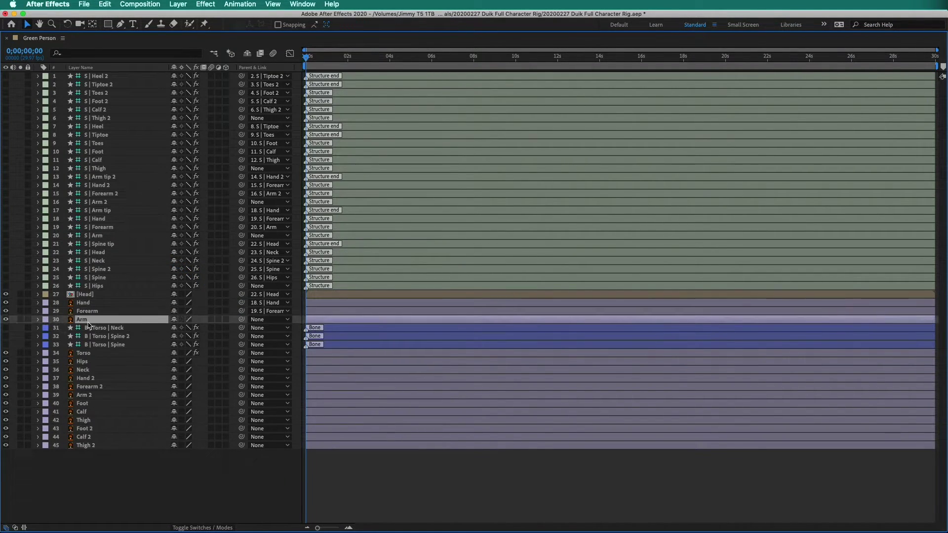
pyautogui.moveTo(243, 322); pyautogui.dragTo(113, 237)
# Step: Parent the B | Torso | Neck, Spine 2 and Spine bones to the matching S | Neck, S | Spine 2 and S | Spine structures
pyautogui.click(117, 336)
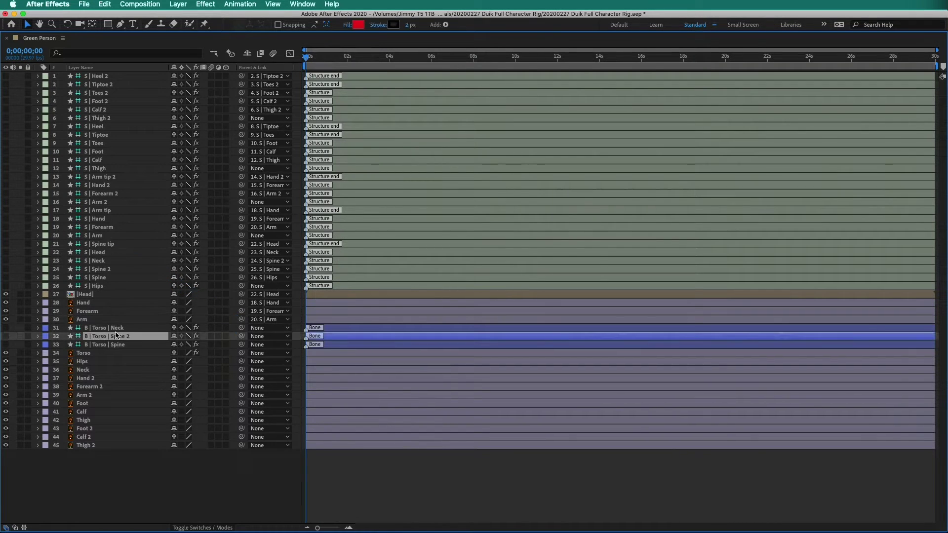
pyautogui.click(124, 327)
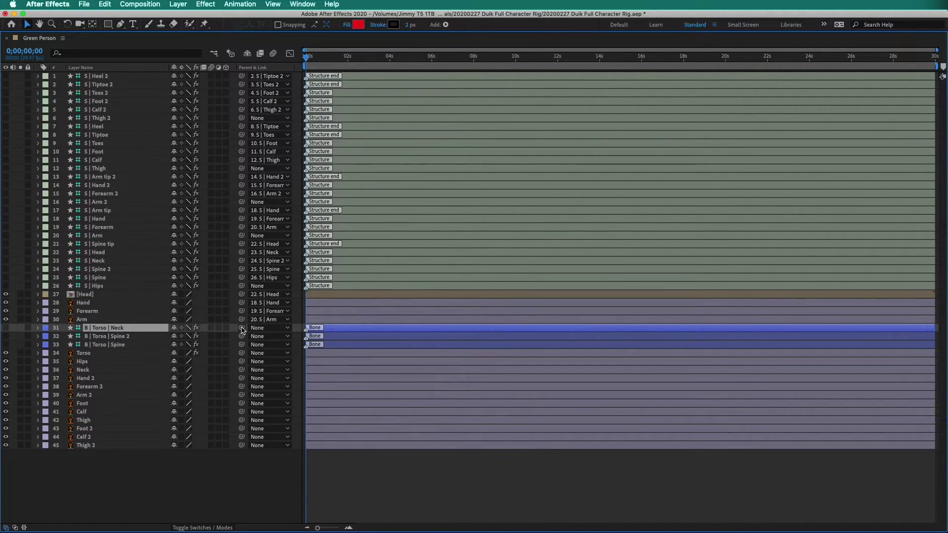
pyautogui.moveTo(242, 331); pyautogui.dragTo(119, 260)
pyautogui.click(120, 337)
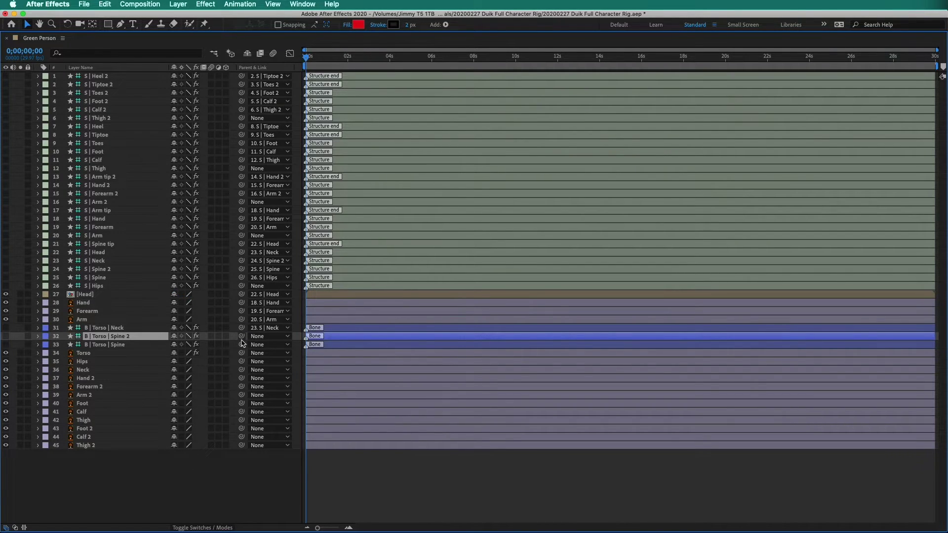
pyautogui.moveTo(241, 339); pyautogui.dragTo(121, 270)
pyautogui.click(204, 341)
pyautogui.moveTo(241, 344); pyautogui.dragTo(132, 278)
# Step: Parent the Hips artwork layer to S | Hips and the Neck artwork layer to S | Neck
pyautogui.click(97, 362)
pyautogui.moveTo(241, 364); pyautogui.dragTo(99, 287)
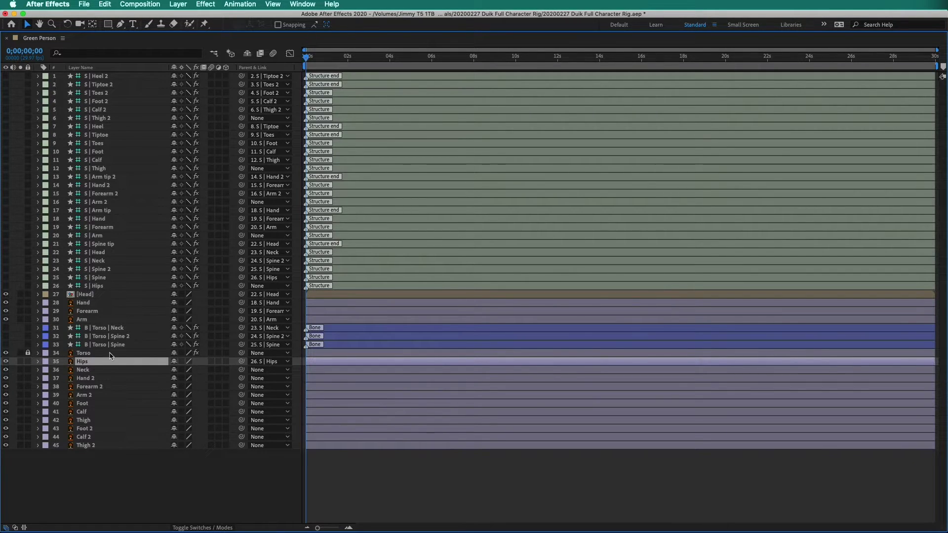
pyautogui.click(88, 370)
pyautogui.moveTo(241, 370); pyautogui.dragTo(109, 262)
# Step: Parent the Hand 2, Forearm 2 and Arm 2 artwork layers to S | Hand 2, S | Forearm 2 and S | Arm 2
pyautogui.click(91, 379)
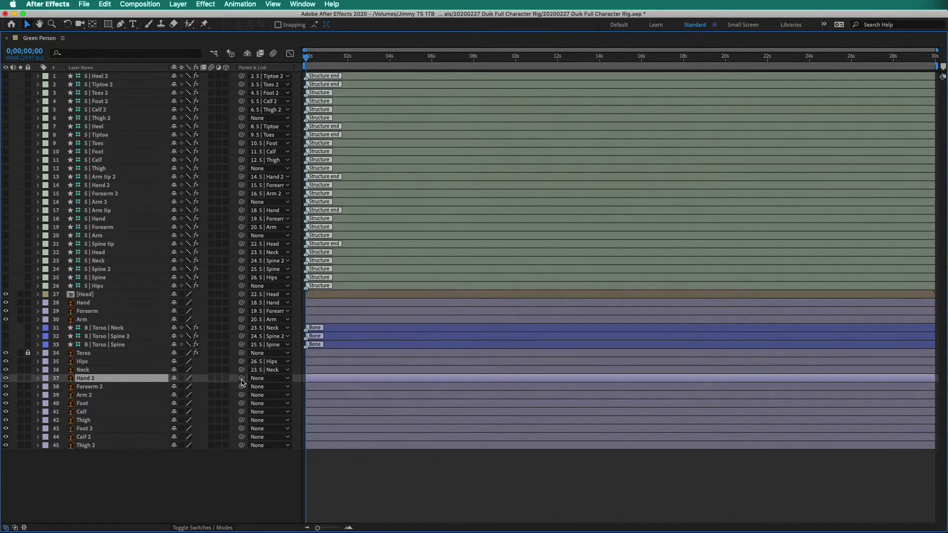
pyautogui.moveTo(241, 378); pyautogui.dragTo(124, 188)
pyautogui.click(101, 387)
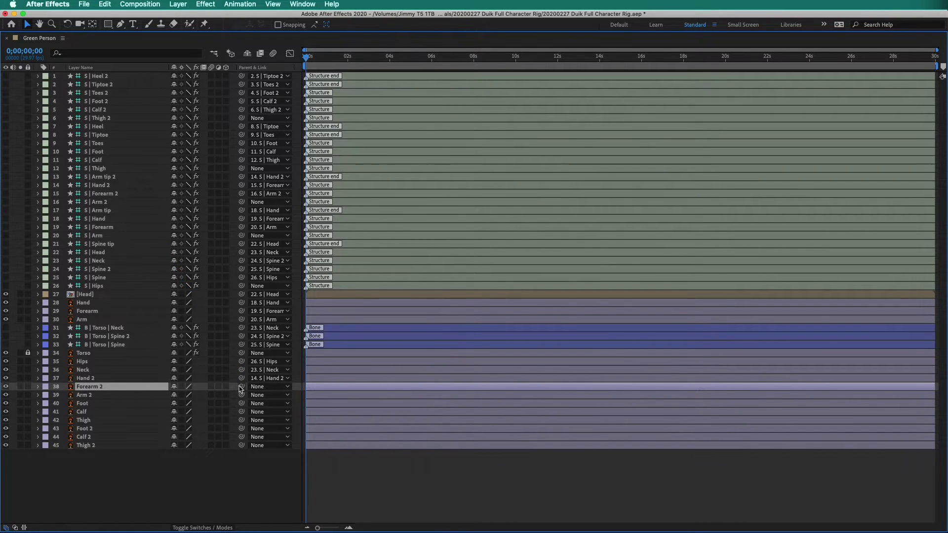
pyautogui.moveTo(241, 389); pyautogui.dragTo(110, 193)
pyautogui.click(89, 397)
pyautogui.moveTo(242, 395); pyautogui.dragTo(121, 203)
# Step: Parent the Foot, Calf and Thigh artwork layers to the S | Foot, S | Calf and S | Thigh structures
pyautogui.click(84, 406)
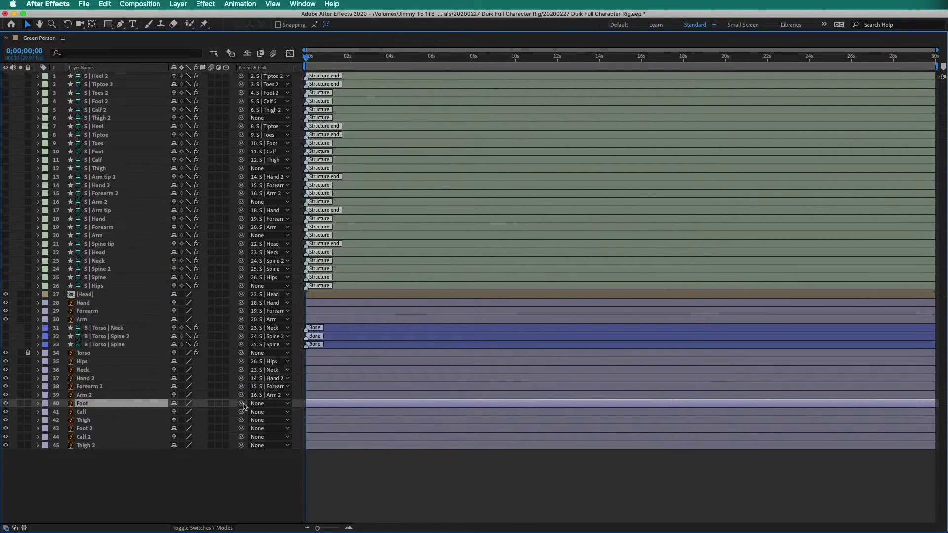
pyautogui.moveTo(242, 405); pyautogui.dragTo(106, 152)
pyautogui.click(152, 410)
pyautogui.moveTo(242, 412); pyautogui.dragTo(102, 159)
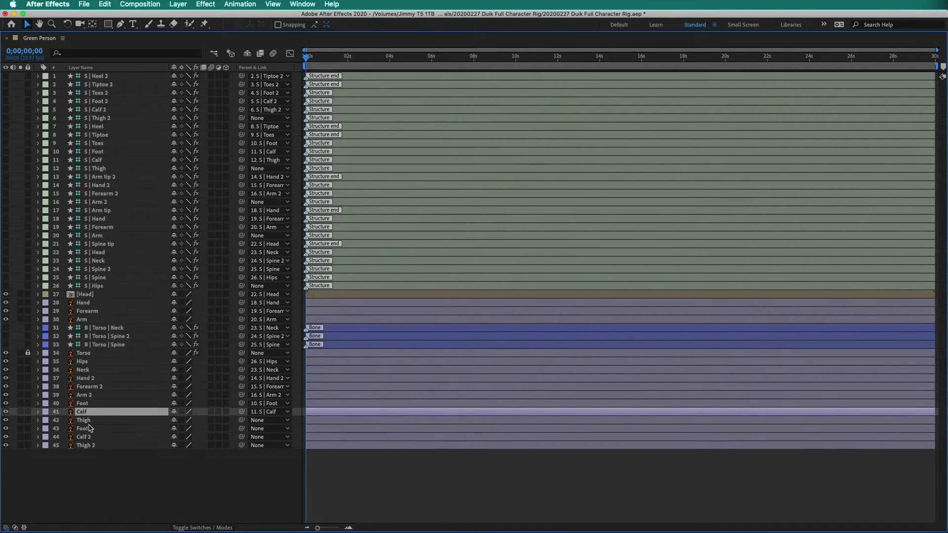
pyautogui.click(89, 422)
pyautogui.moveTo(242, 424); pyautogui.dragTo(99, 168)
# Step: Parent the Foot 2, Calf 2 and Thigh 2 artwork layers to S | Foot 2, S | Calf 2 and S | Thigh 2
pyautogui.click(88, 429)
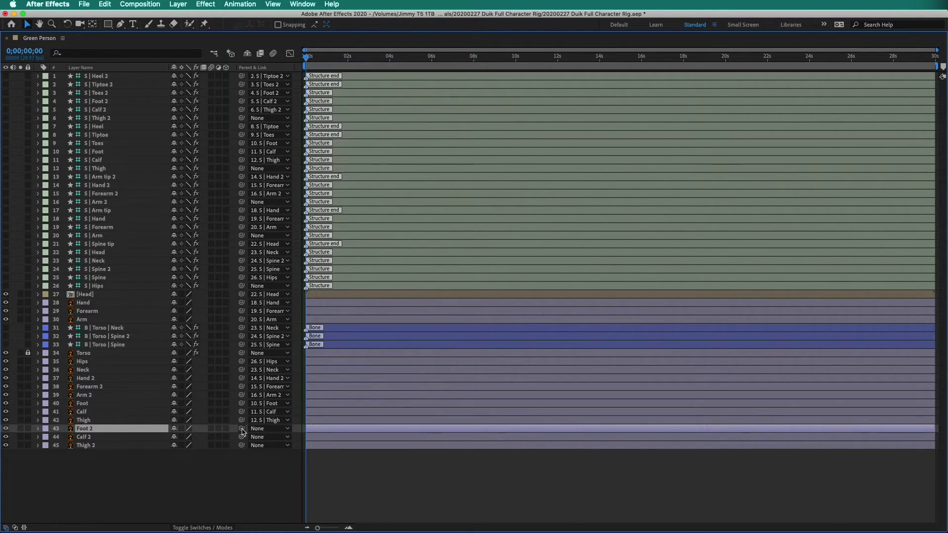
pyautogui.moveTo(241, 429); pyautogui.dragTo(98, 102)
pyautogui.click(89, 440)
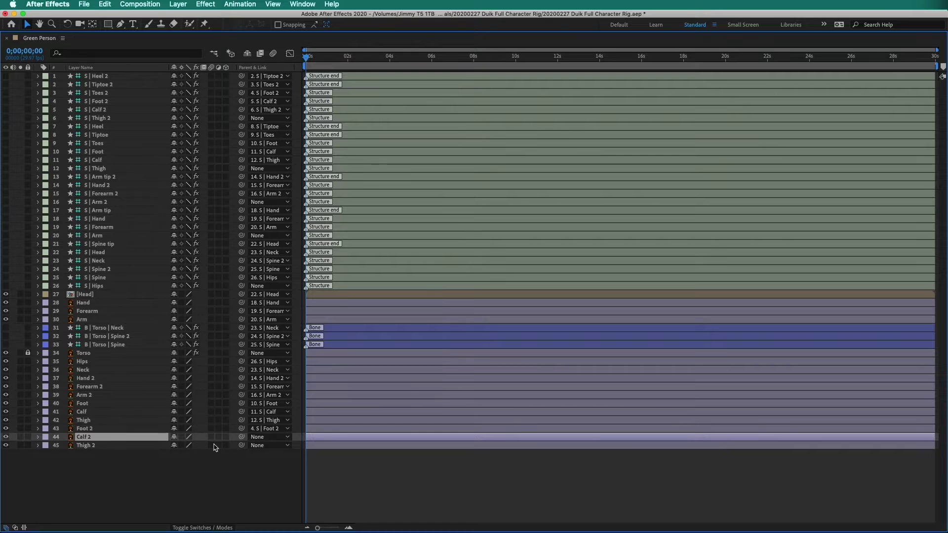
pyautogui.moveTo(242, 441); pyautogui.dragTo(128, 109)
pyautogui.click(85, 445)
pyautogui.moveTo(241, 445); pyautogui.dragTo(124, 120)
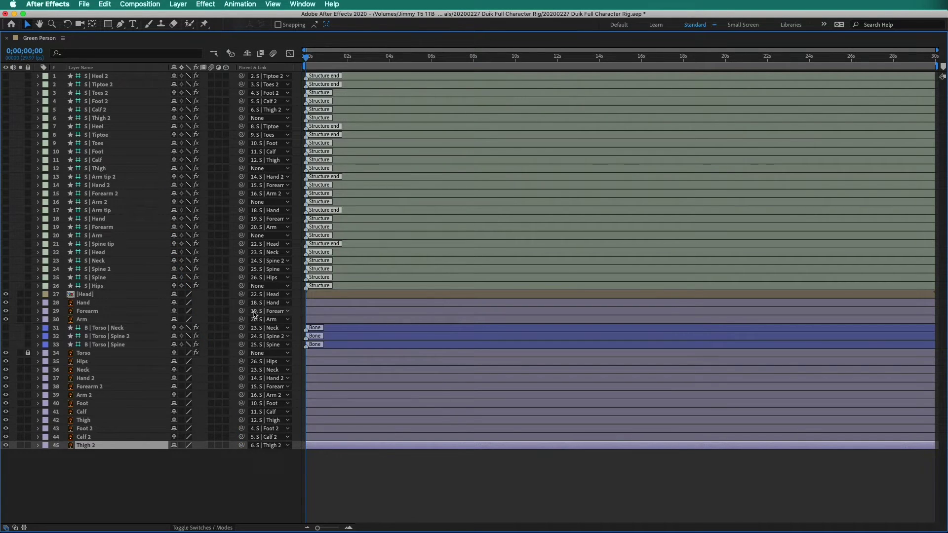
# Step: Lock the artwork and bone layers from Head through Calf 2, mark all layers as shy, and restore the normal workspace layout
pyautogui.moveTo(30, 294); pyautogui.dragTo(29, 437)
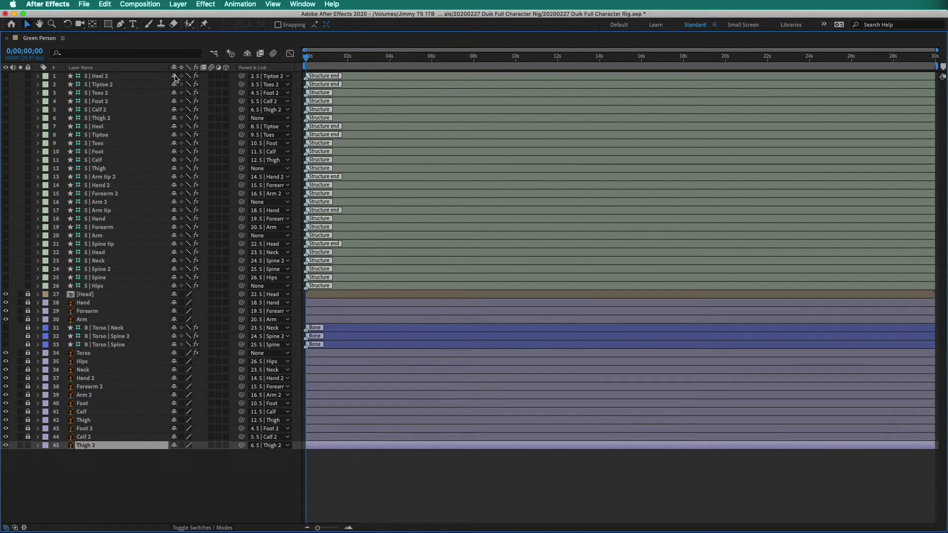
pyautogui.moveTo(176, 78); pyautogui.dragTo(176, 446)
pyautogui.press('`')
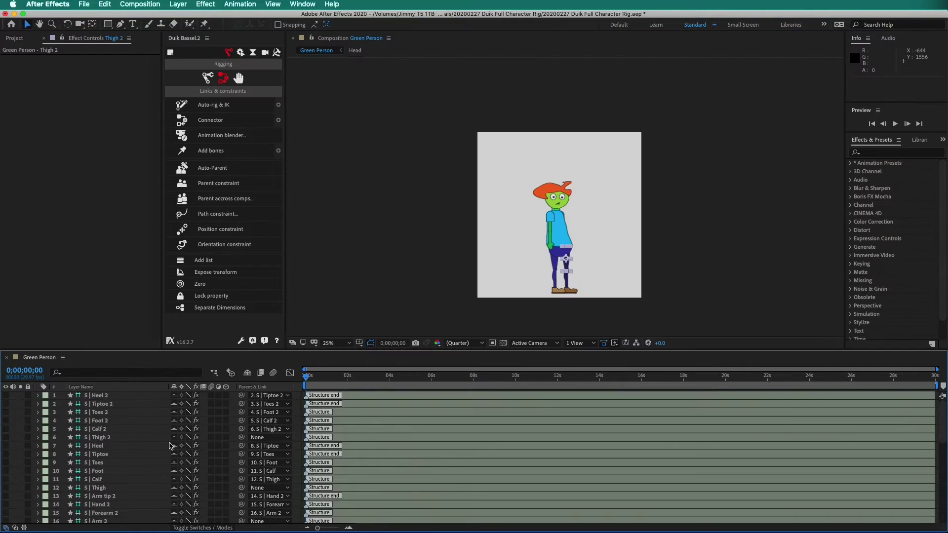
# Step: Run Duik's Auto-rig & IK on all structure layers from S | Heel 2 through S | Hips
pyautogui.click(106, 395)
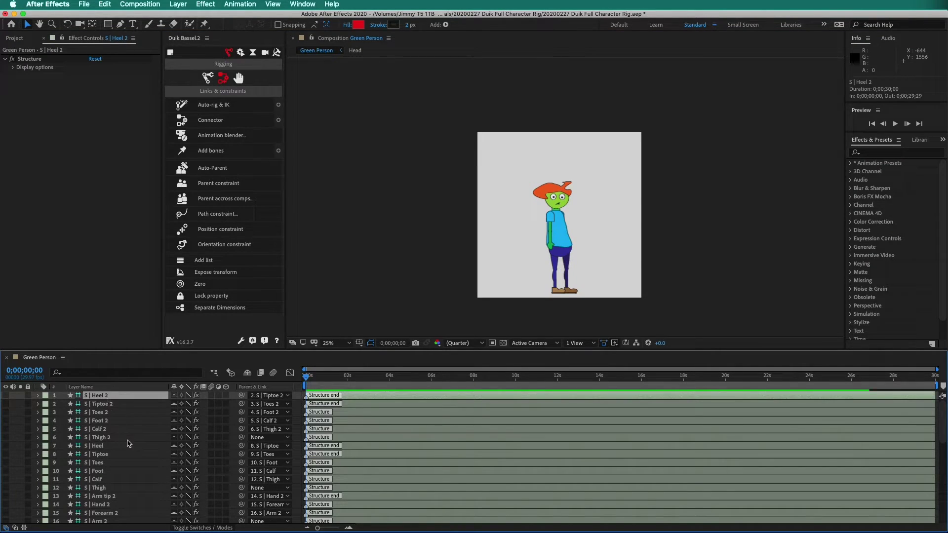
pyautogui.scroll(-5, 128, 443)
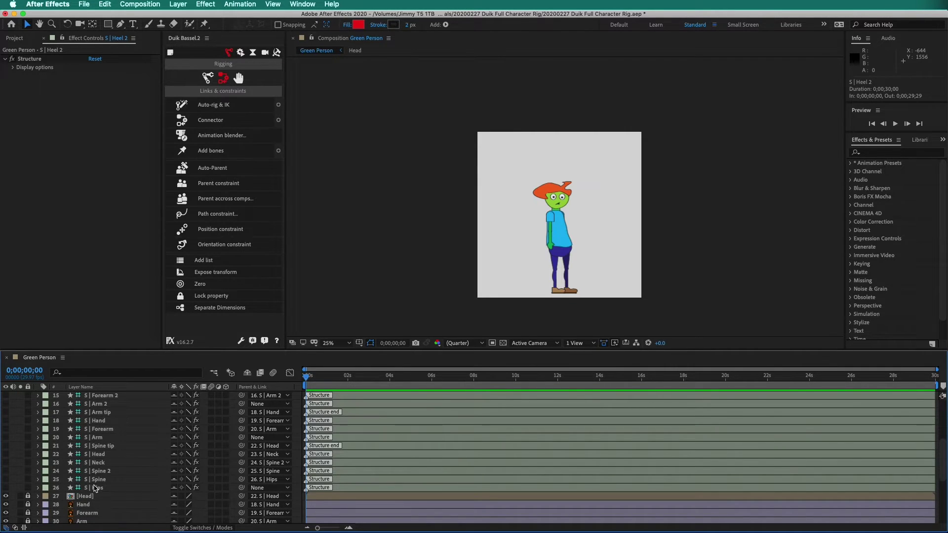
pyautogui.keyDown('shift'); pyautogui.click(95, 488); pyautogui.keyUp('shift')
pyautogui.click(186, 104)
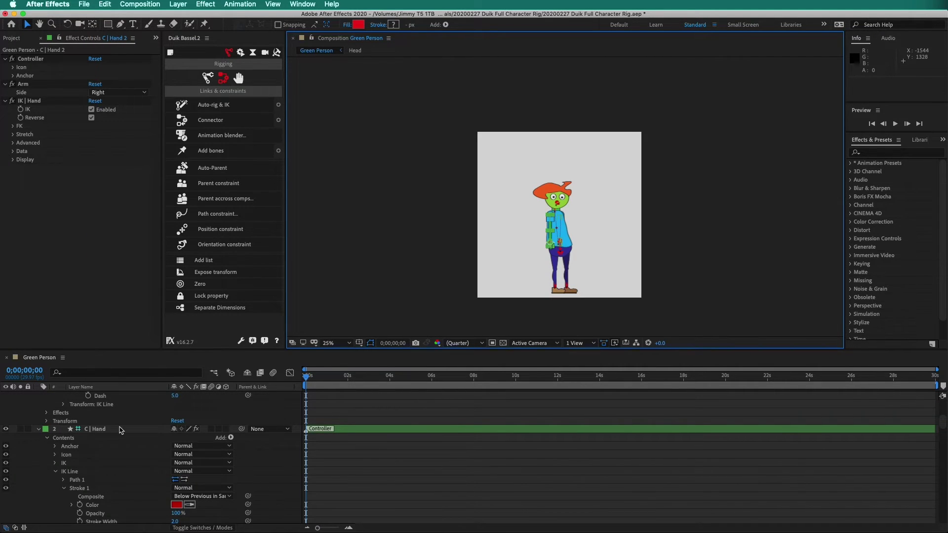
# Step: Collapse the expanded properties of the C | Hand, C | Spine | Curve and C | Spine | Root controller layers
pyautogui.click(38, 430)
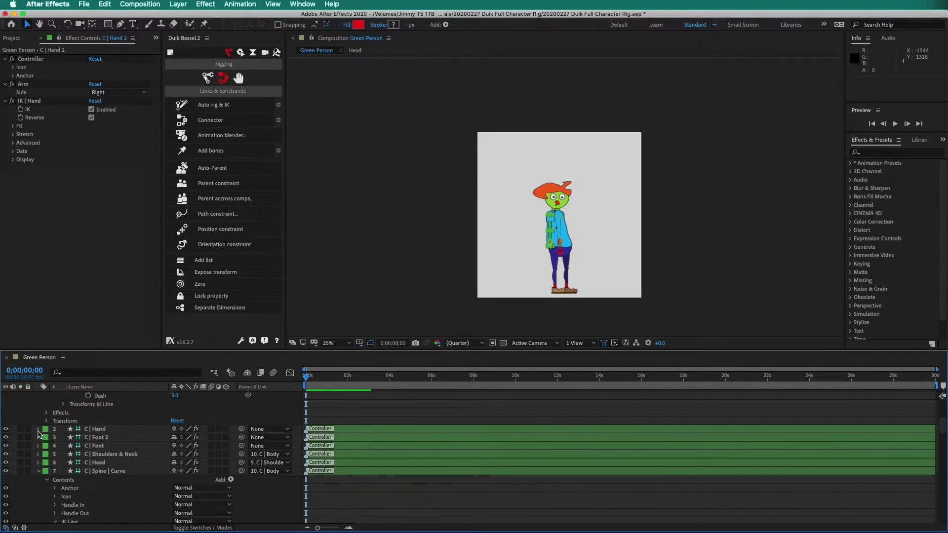
pyautogui.click(39, 471)
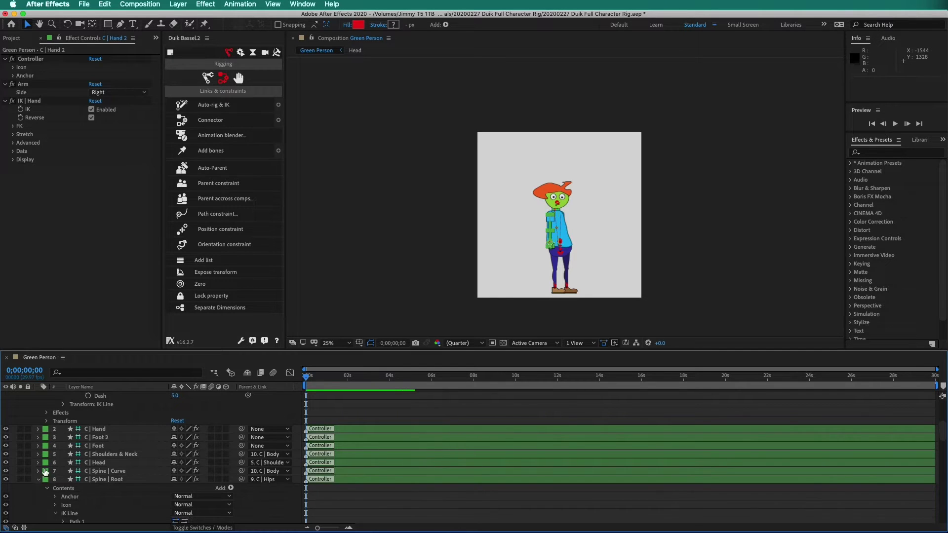
pyautogui.click(39, 480)
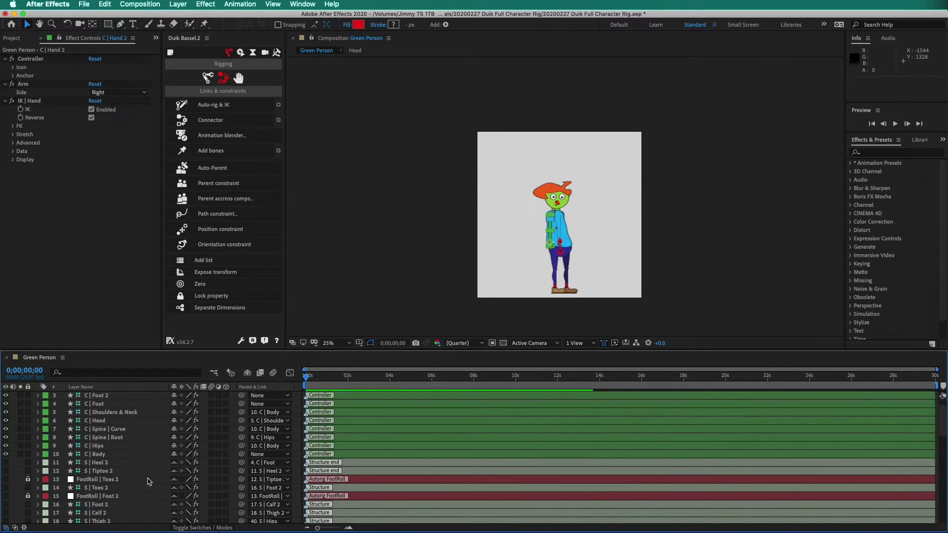
# Step: Lock the structure layers from S | Heel 2 through S | Hips and hide all shy layers in the timeline
pyautogui.press('`')
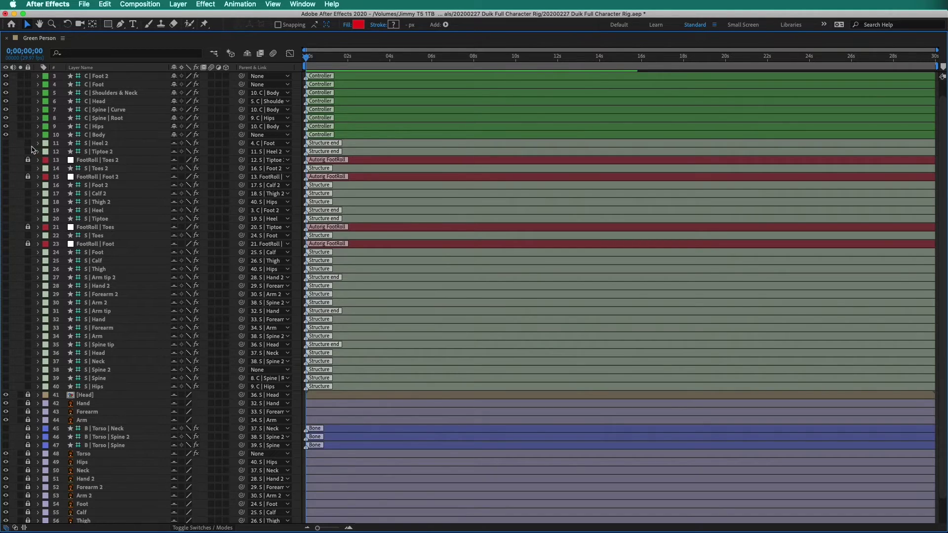
pyautogui.moveTo(28, 143); pyautogui.dragTo(33, 383)
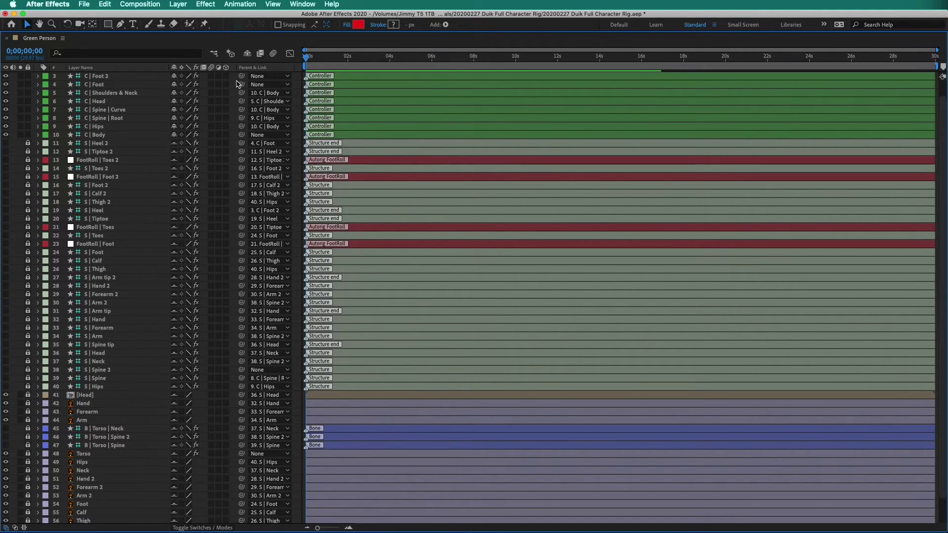
pyautogui.click(248, 53)
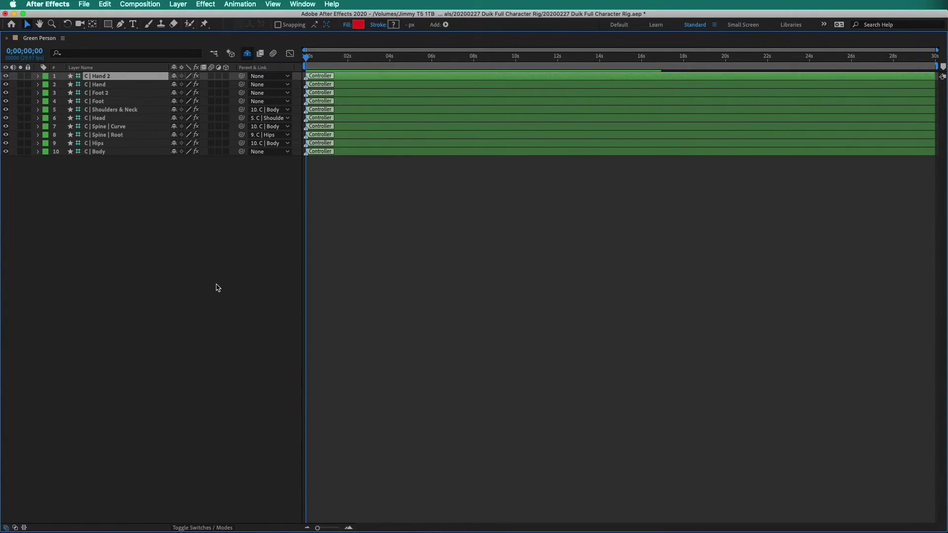
pyautogui.press('`')
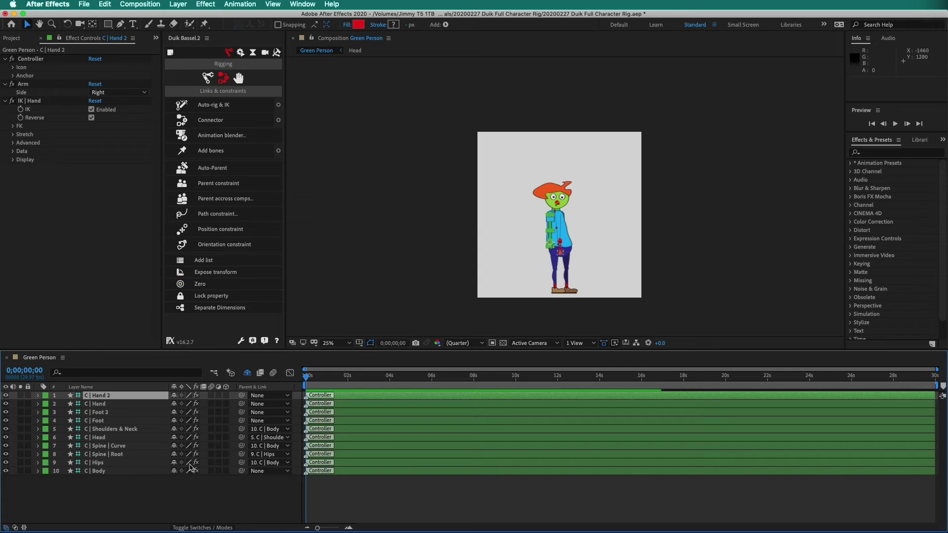
# Step: Zero the position and rotation of all controllers from C | Hand 2 through C | Body with Duik's Zero, and collapse and deselect them
pyautogui.keyDown('shift'); pyautogui.click(110, 472); pyautogui.keyUp('shift')
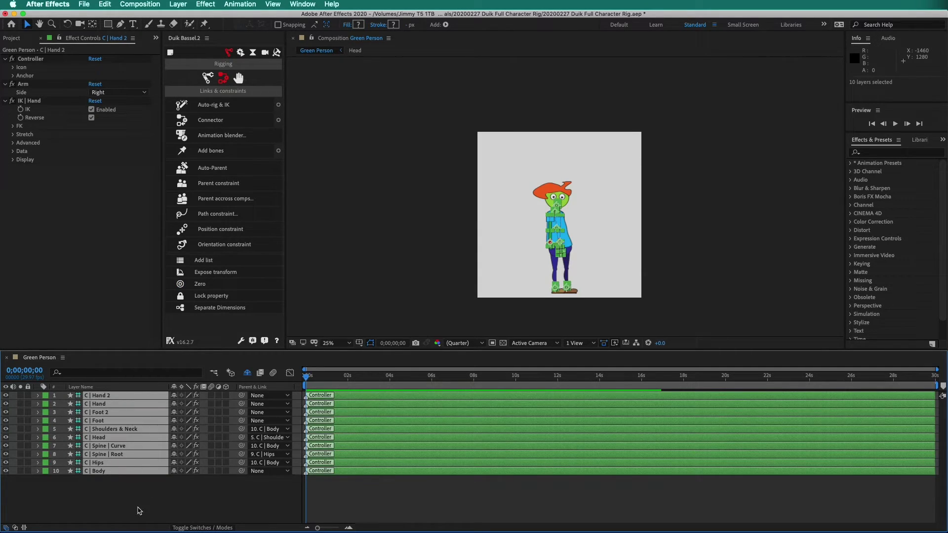
pyautogui.press('p')
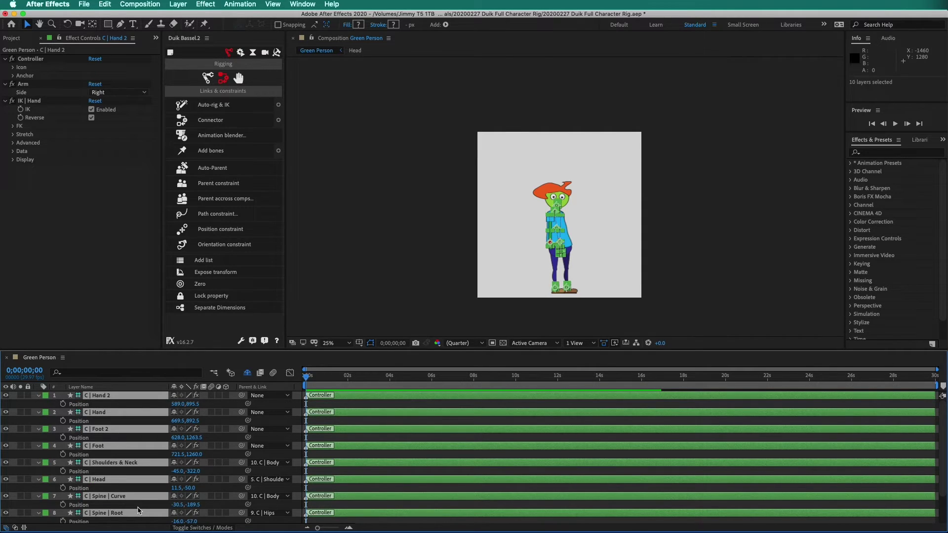
pyautogui.hotkey('shift', 'r')
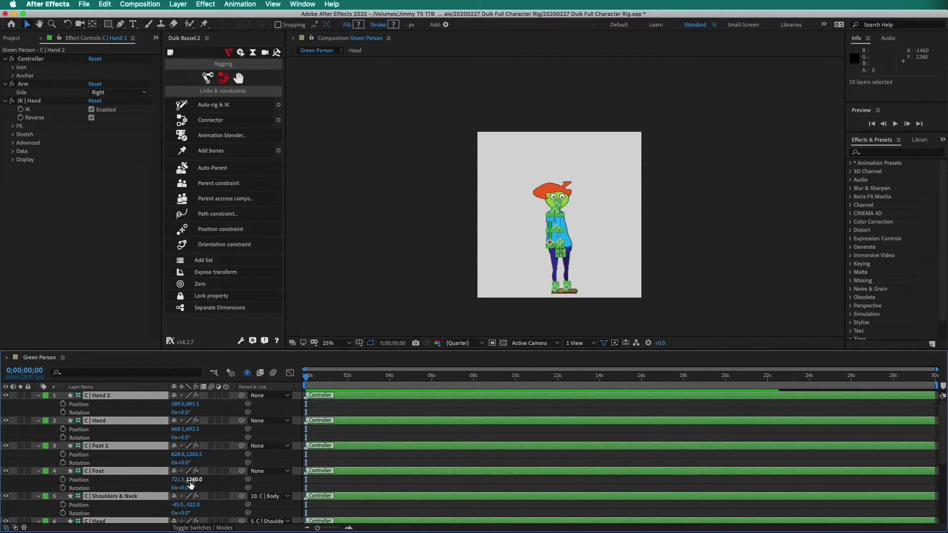
pyautogui.click(189, 286)
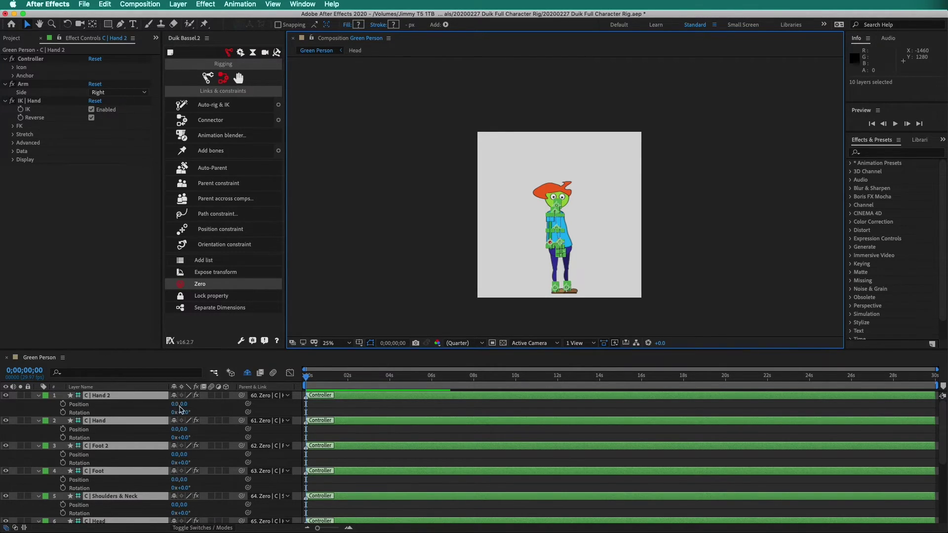
pyautogui.click(39, 395)
pyautogui.click(493, 214)
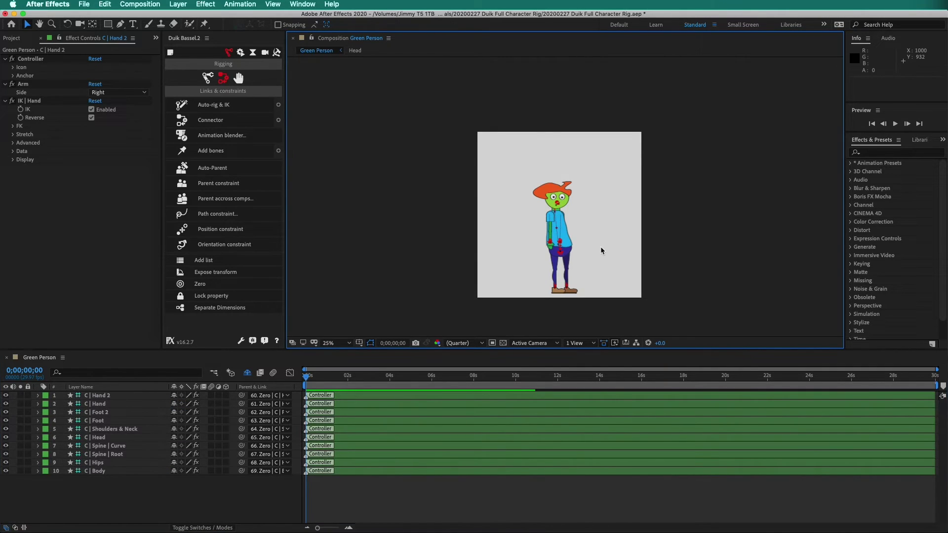
# Step: Try bending the front arm by moving the C | Hand 2 controller up and outward, and undo the move
pyautogui.scroll(3, 601, 247)
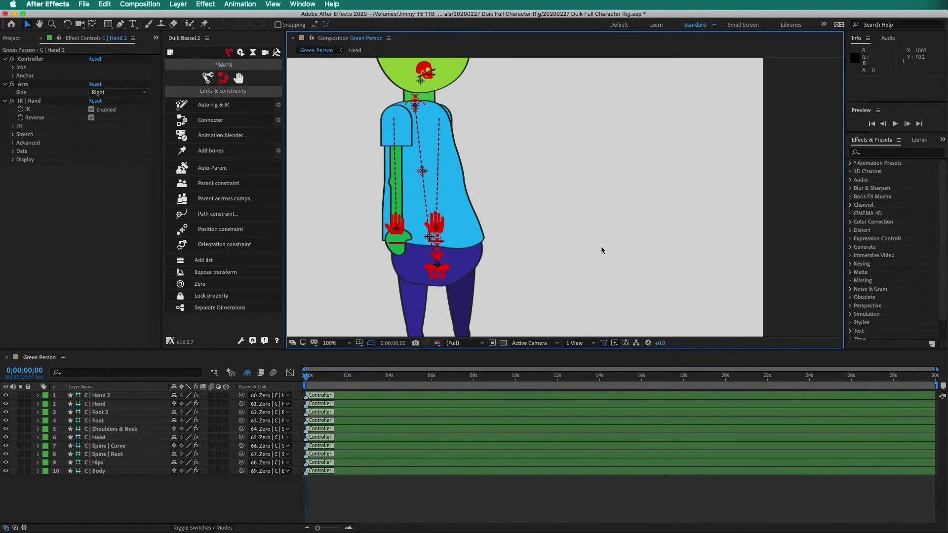
pyautogui.click(395, 227)
pyautogui.moveTo(395, 227); pyautogui.dragTo(356, 175)
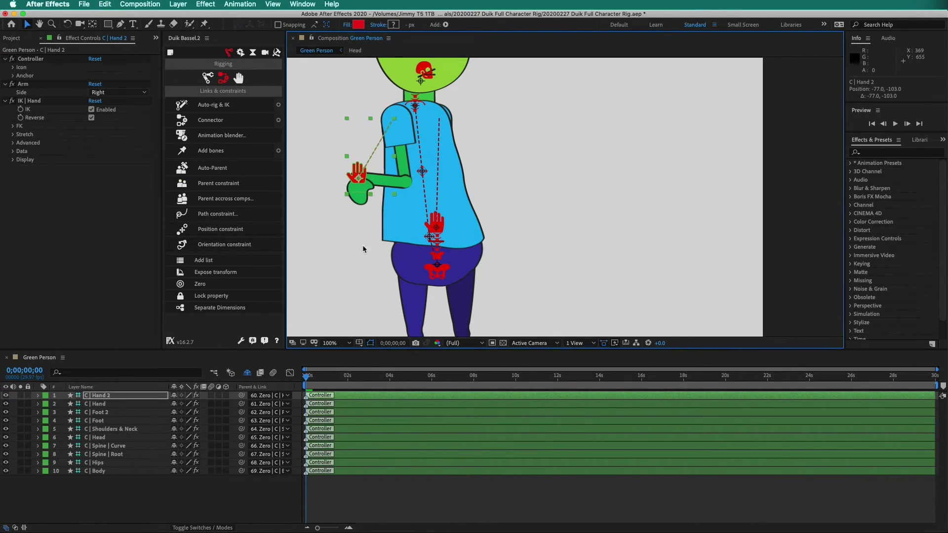
pyautogui.press('super+z')
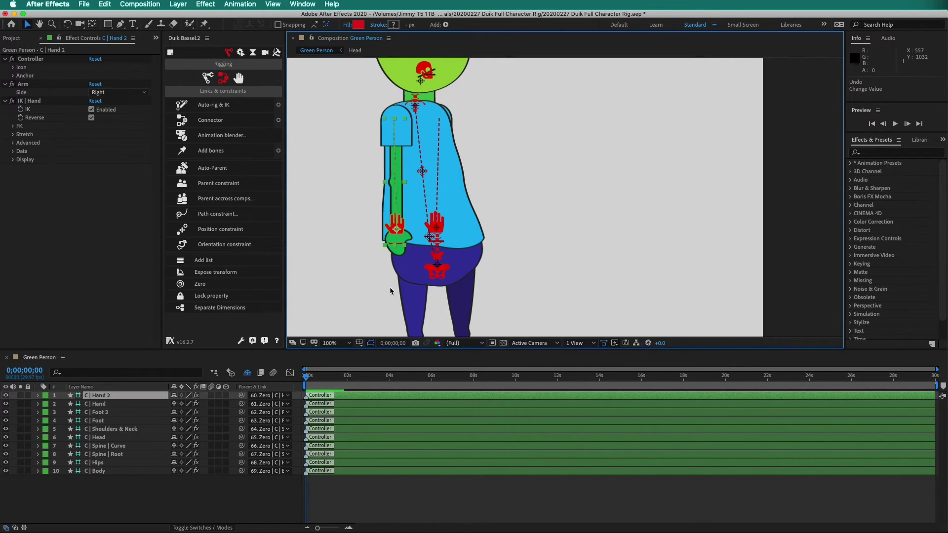
# Step: Turn off Reverse in the IK | Hand effect of C | Hand 2, and test the arm's bend with a move that is undone
pyautogui.click(92, 124)
pyautogui.click(92, 118)
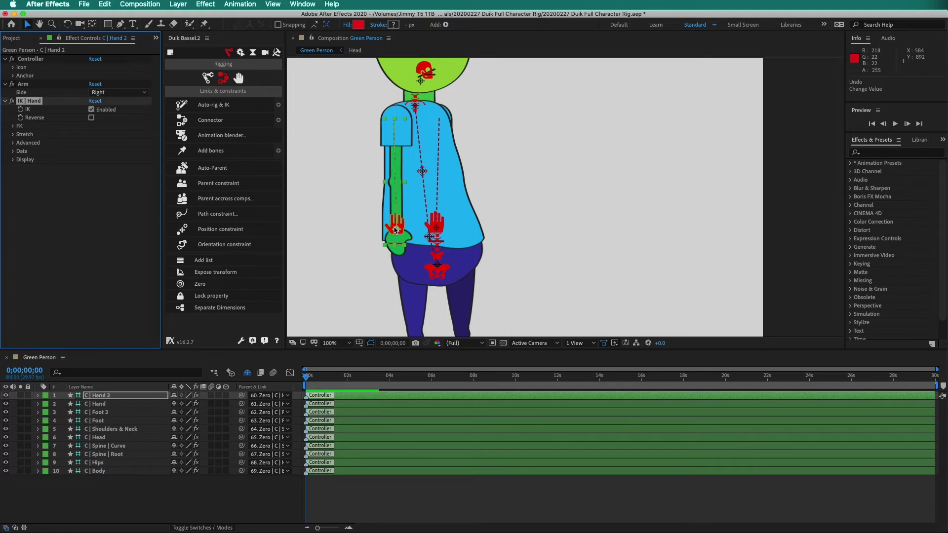
pyautogui.moveTo(396, 228); pyautogui.dragTo(352, 190)
pyautogui.press('super+z')
# Step: Test the C | Hand controller and the foot controllers by moving them, undoing each move, and view the whole character
pyautogui.moveTo(444, 223); pyautogui.dragTo(495, 144)
pyautogui.press('super+z')
pyautogui.press('space')
pyautogui.moveTo(504, 262); pyautogui.dragTo(531, 135)
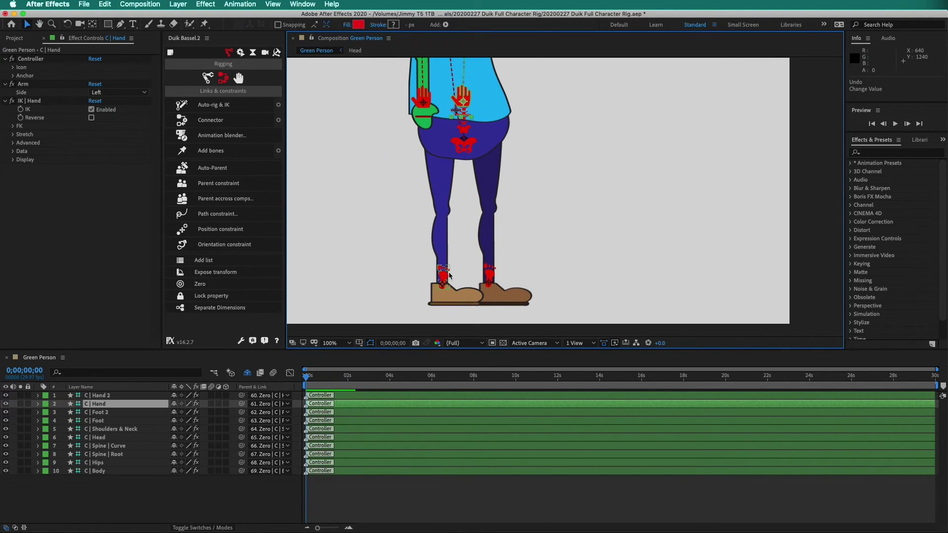
pyautogui.moveTo(444, 275); pyautogui.dragTo(514, 235)
pyautogui.press('super+z')
pyautogui.press('super+z')
pyautogui.press(',')
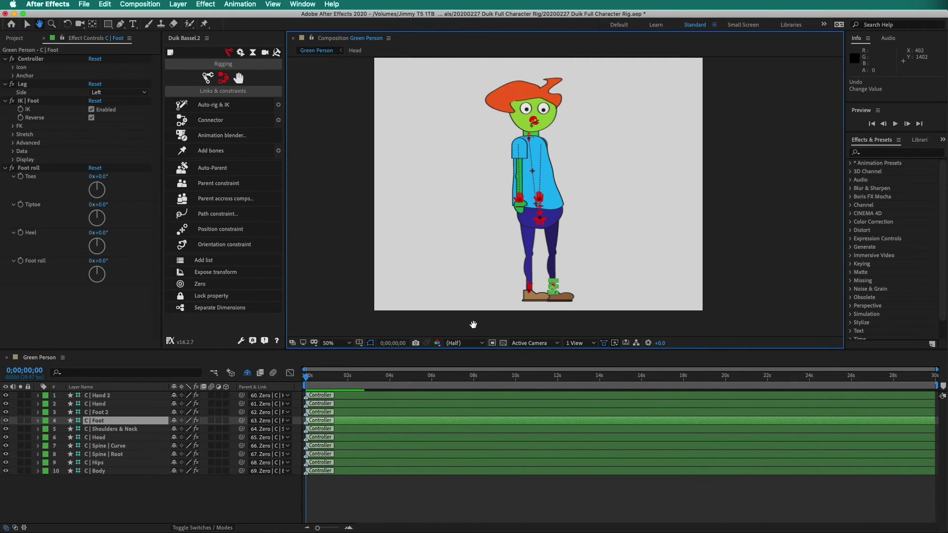
# Step: Apply Duik's Walk Cycle to all controllers from C | Hand 2 through C | Body, and preview it with the work area ending at 0;00;02;00
pyautogui.click(92, 396)
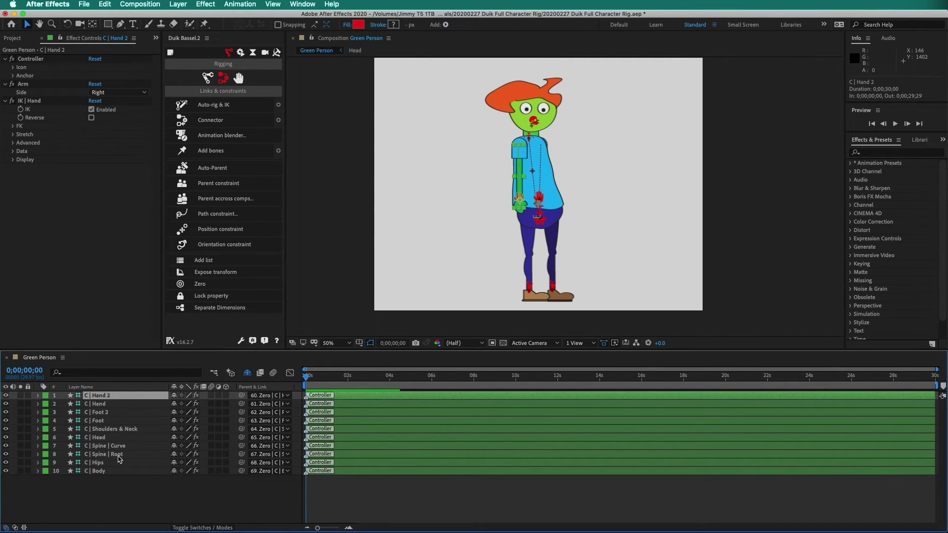
pyautogui.keyDown('shift'); pyautogui.click(102, 470); pyautogui.keyUp('shift')
pyautogui.click(241, 53)
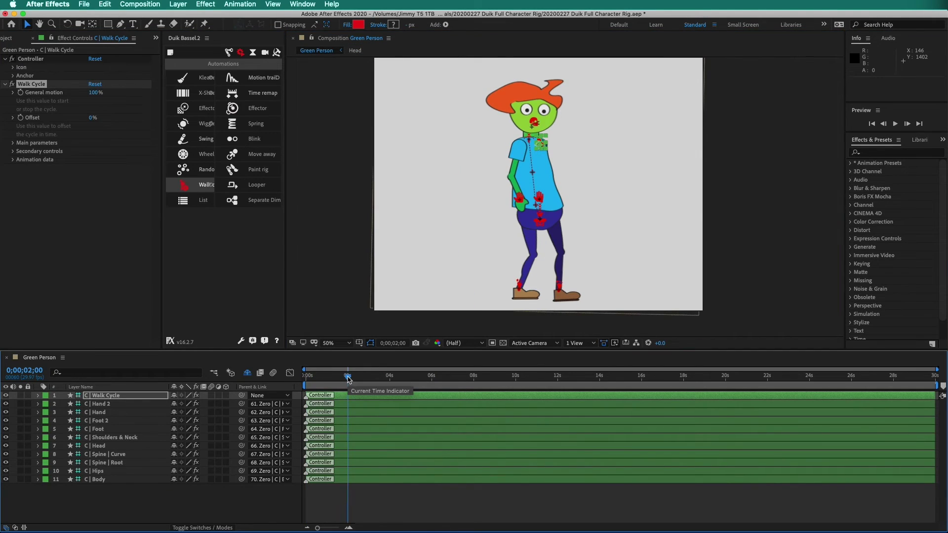
pyautogui.press('n')
pyautogui.press('space')
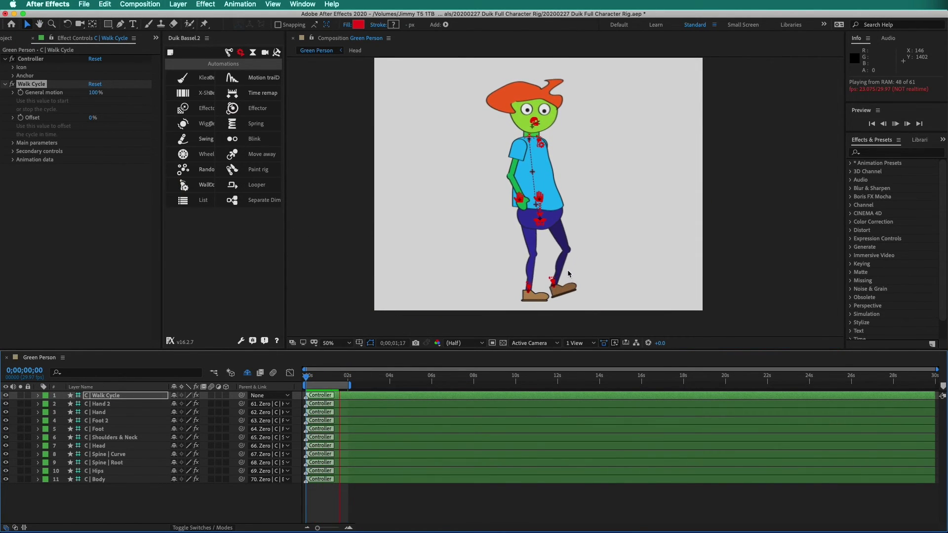
# Step: Set the walk speed in the Walk Cycle effect's main parameters to 3.40
pyautogui.click(12, 143)
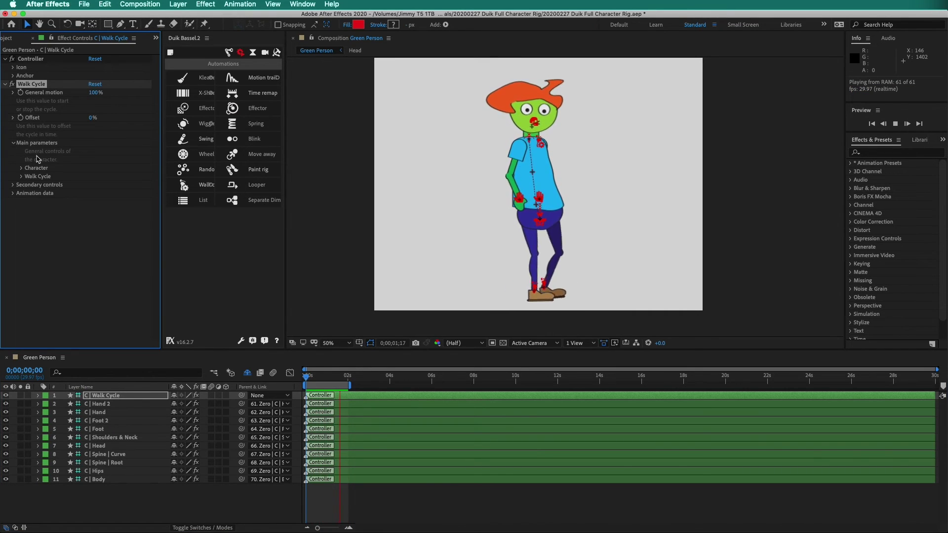
pyautogui.click(21, 177)
pyautogui.moveTo(94, 193); pyautogui.dragTo(132, 199)
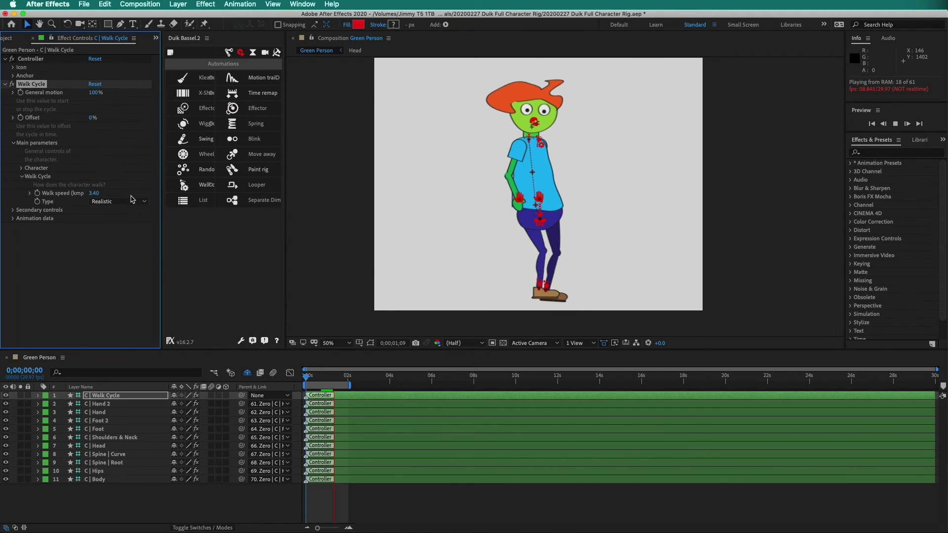